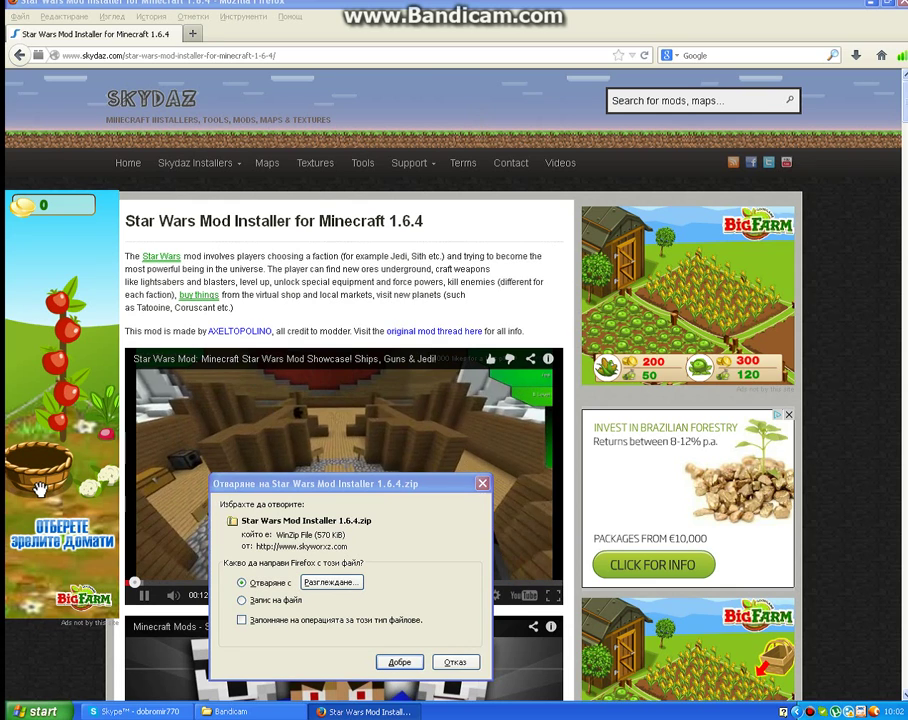
Step: Open the downloaded Star Wars Mod Installer 1.6.4.zip in WinRAR, dismiss the license reminder and run the installer application inside its folder
key(Return)
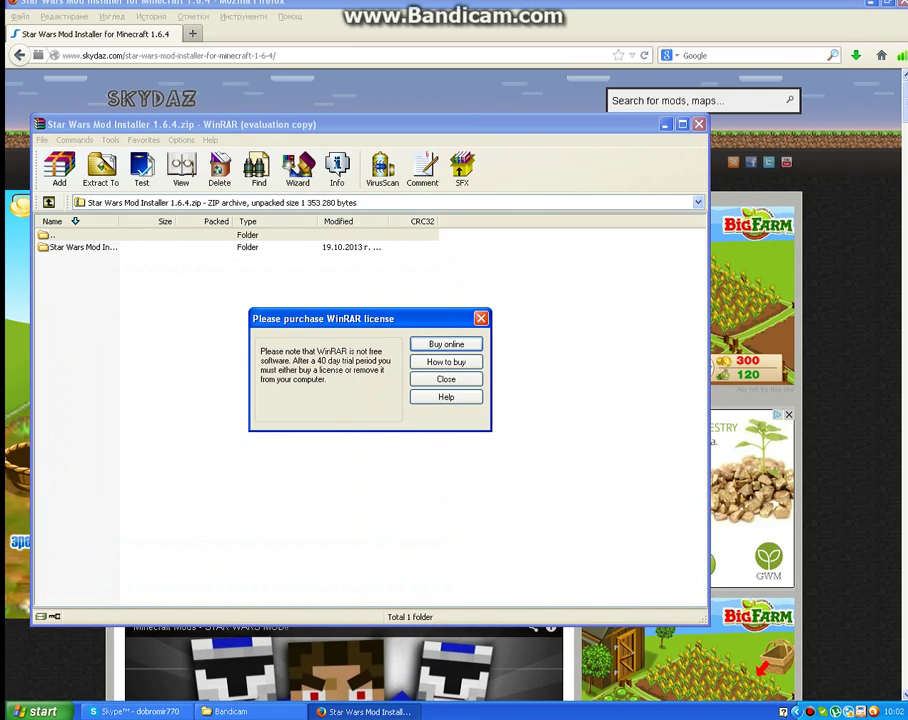
key(Escape)
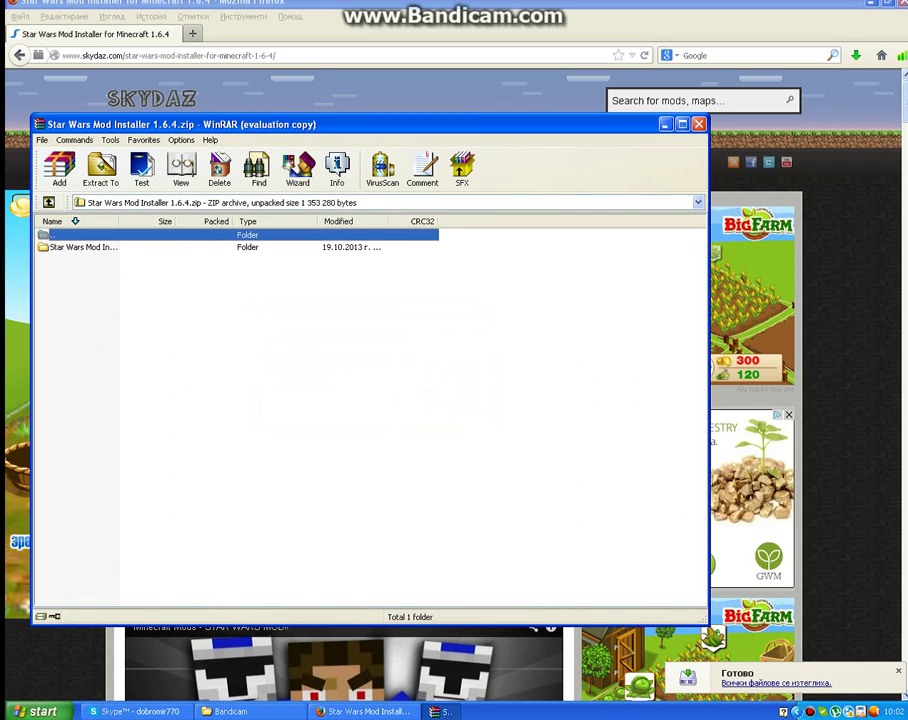
key(Down)
key(Return)
key(Return)
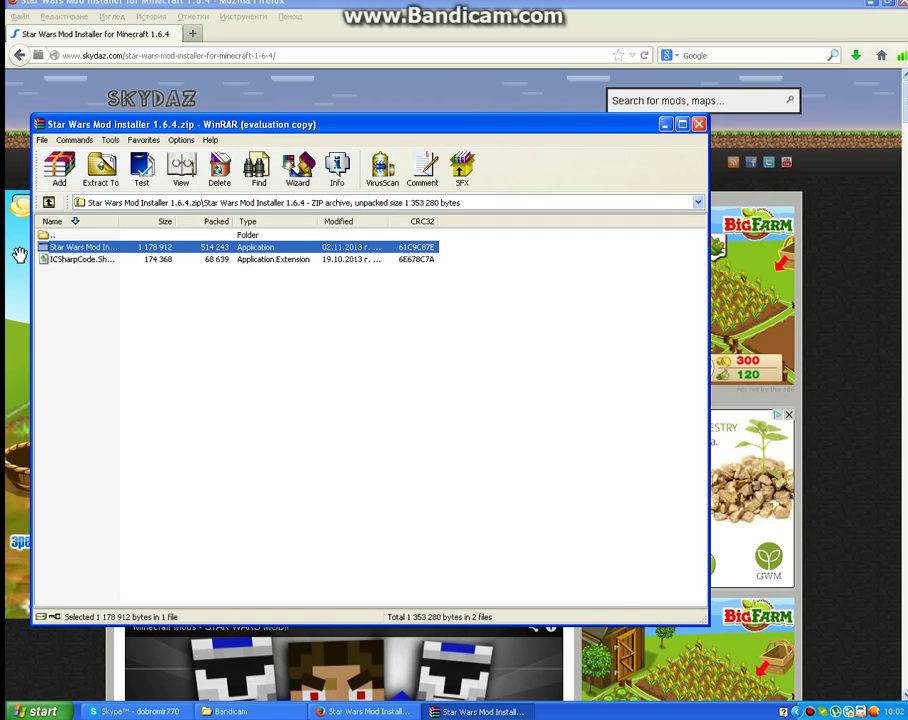
Step: Clear the browser and archive windows off the desktop so the Star Wars Mod Installer is in view
click(20, 255)
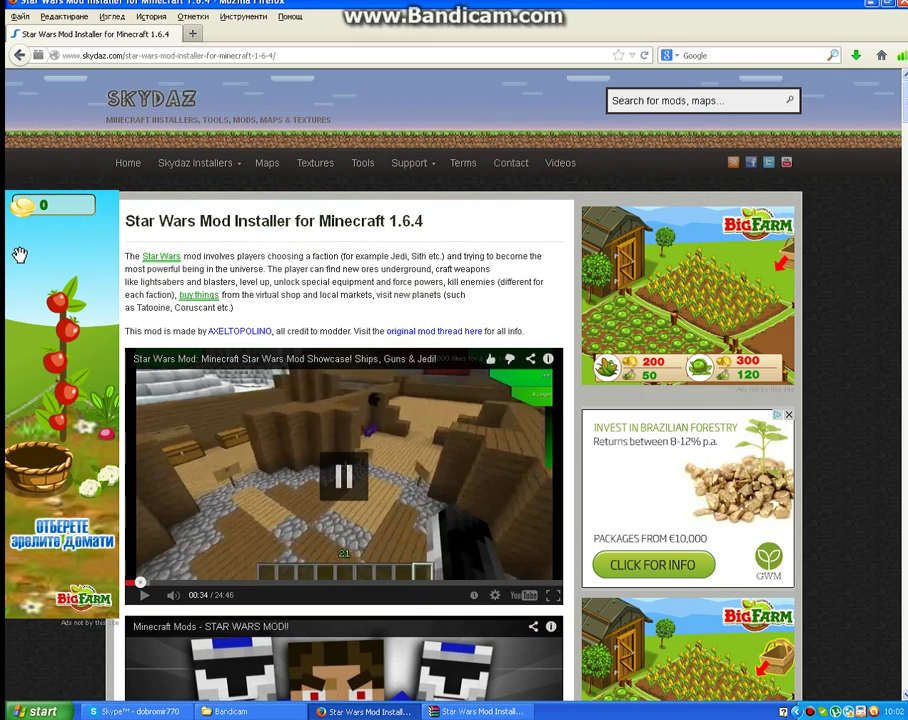
key(super+d)
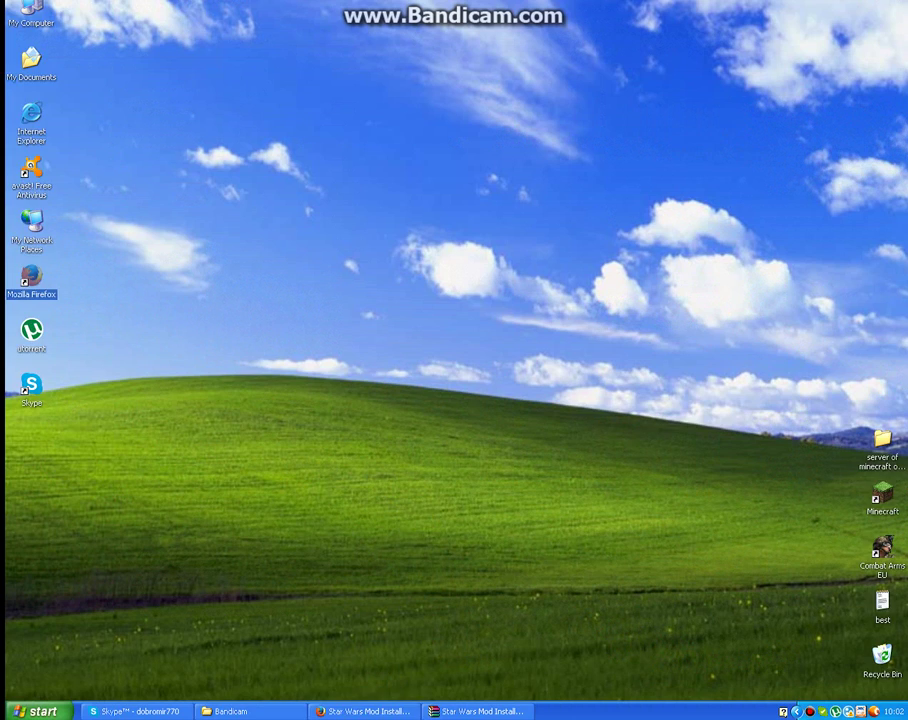
click(478, 711)
click(478, 711)
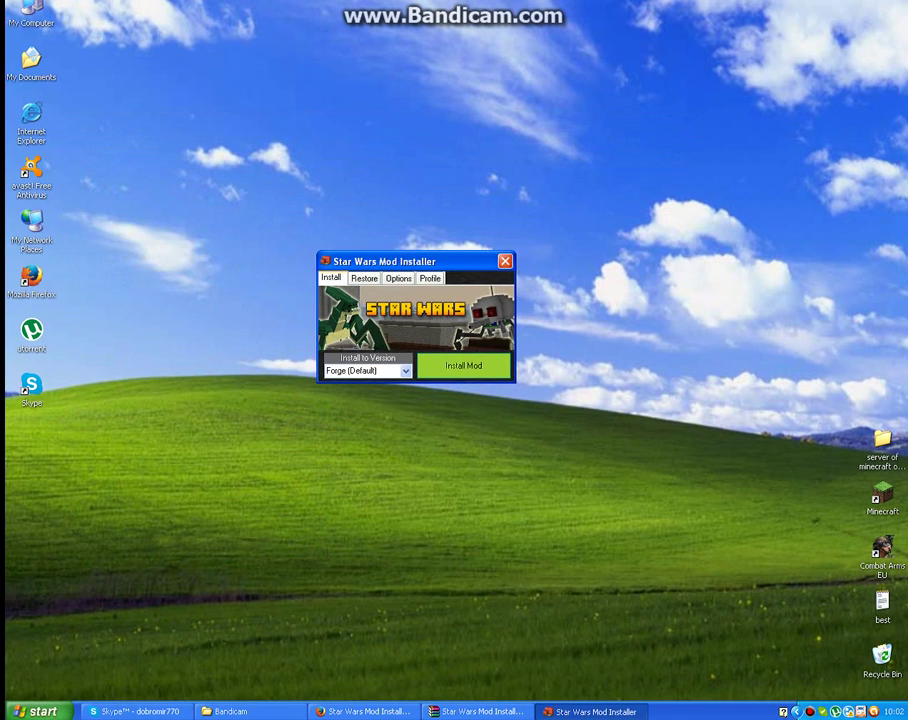
Step: Install the Star Wars mod to the Forge (Default) version and agree to the full Minecraft backup
click(406, 371)
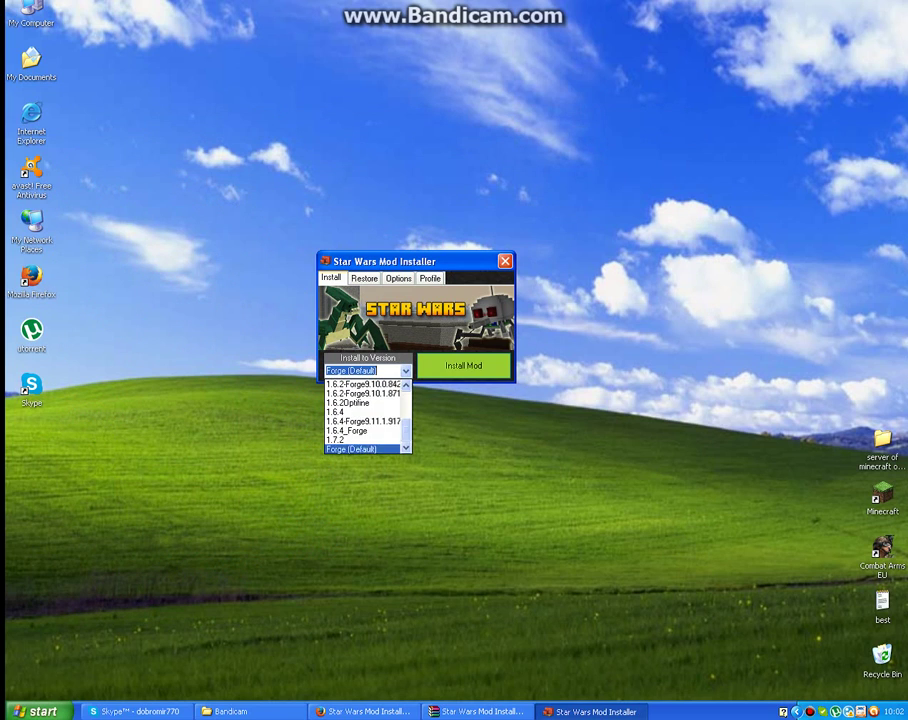
click(355, 449)
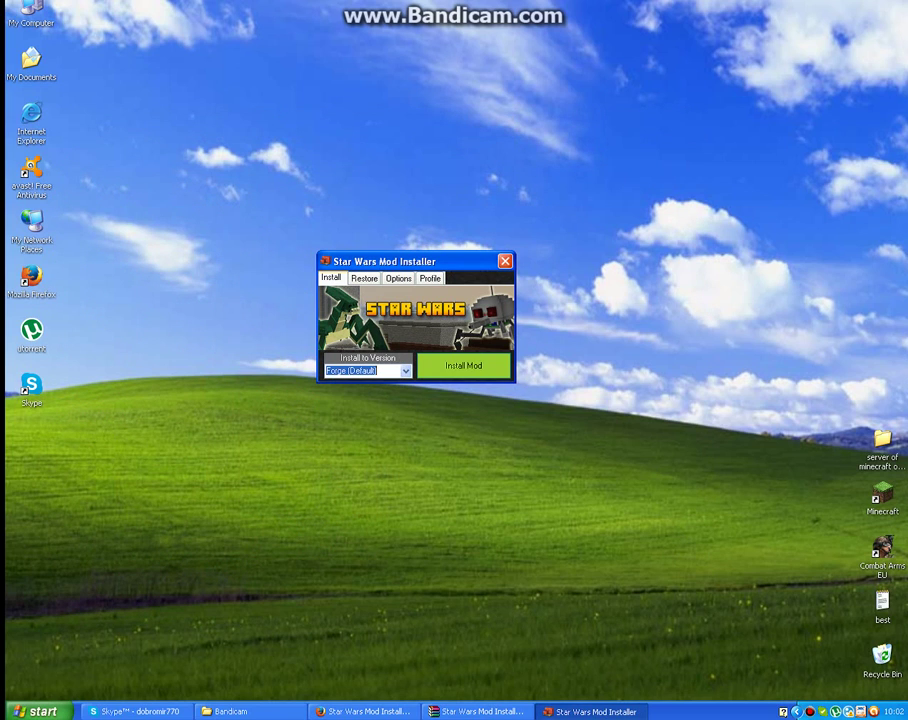
click(464, 366)
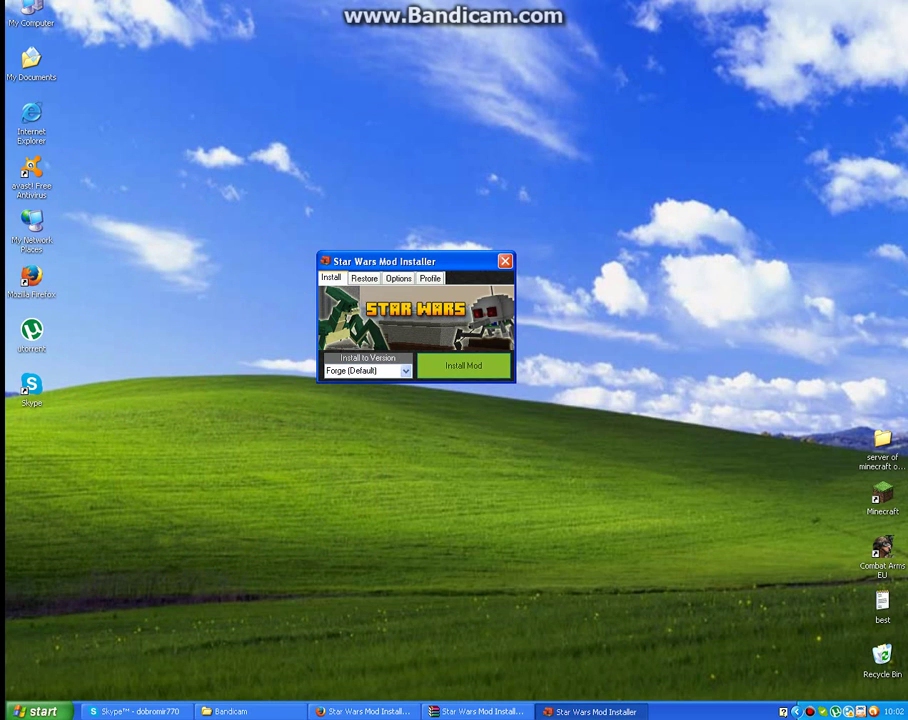
click(433, 385)
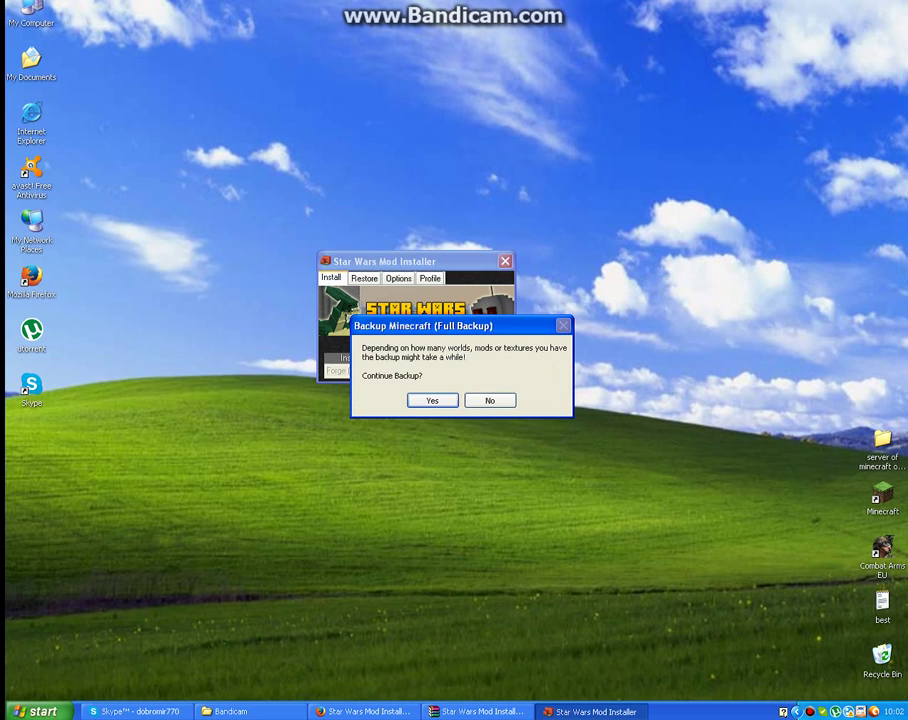
key(Return)
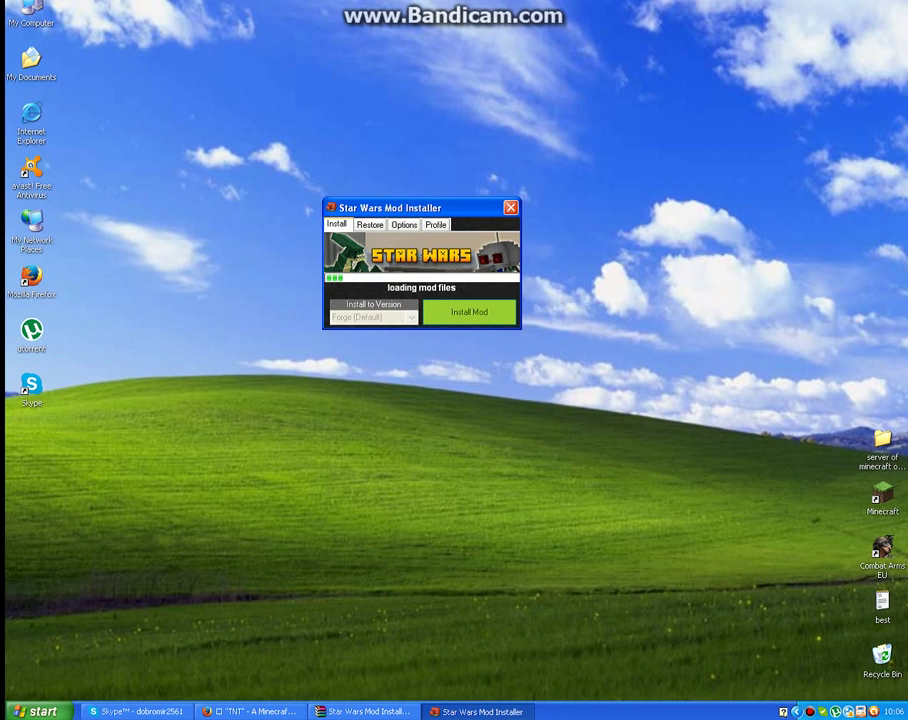
drag(422, 208, 424, 254)
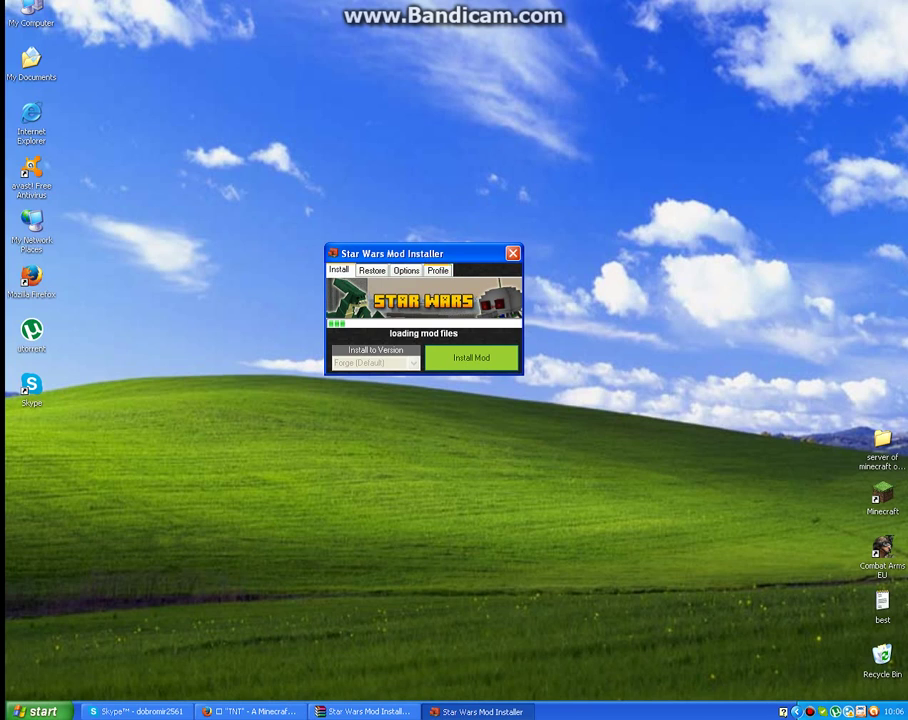
mouse_move(424, 253)
mouse_down()
mouse_move(397, 182)
mouse_move(428, 251)
mouse_up()
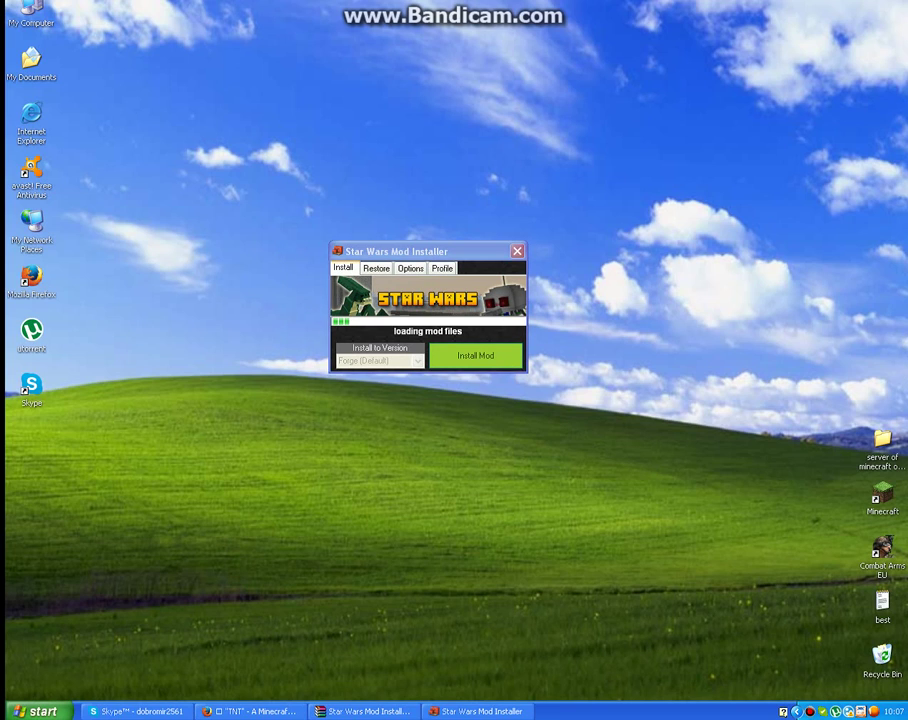
Step: Create a text document on the desktop, keeping the default name New Text Document
right_click(588, 451)
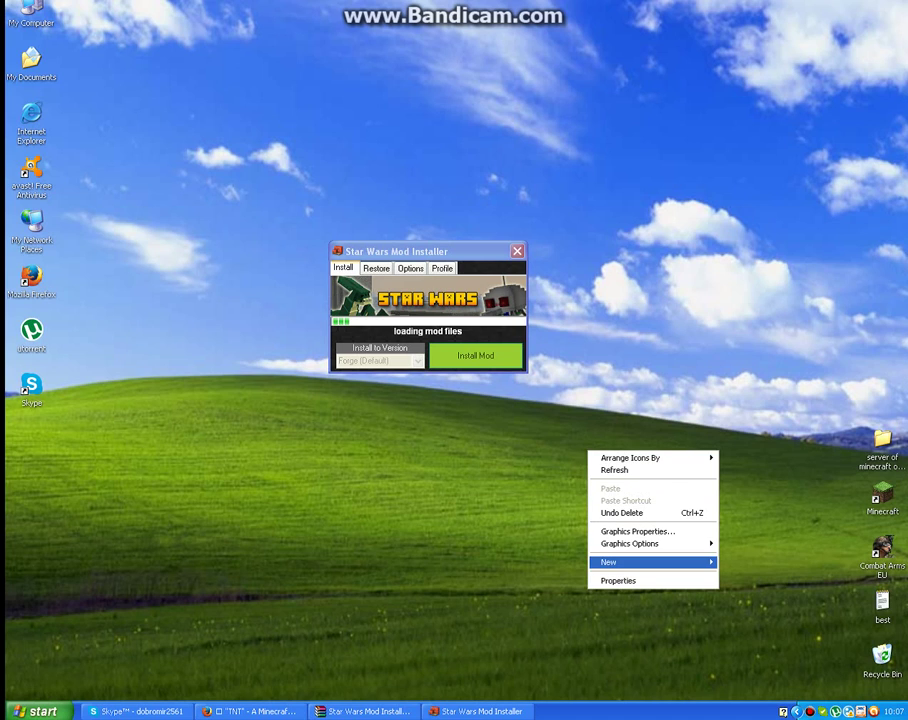
mouse_move(650, 562)
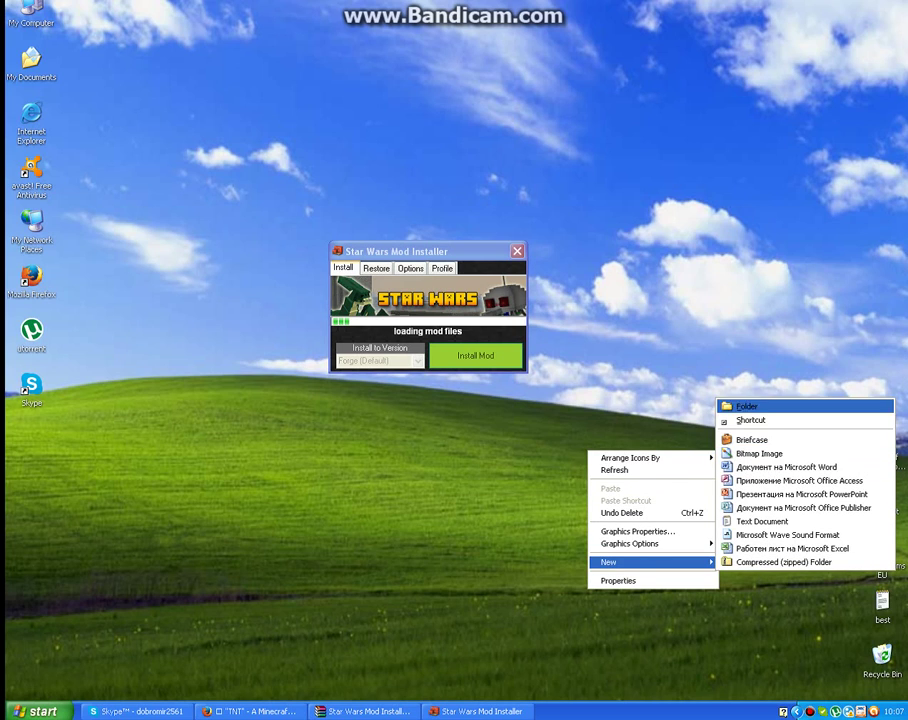
click(762, 521)
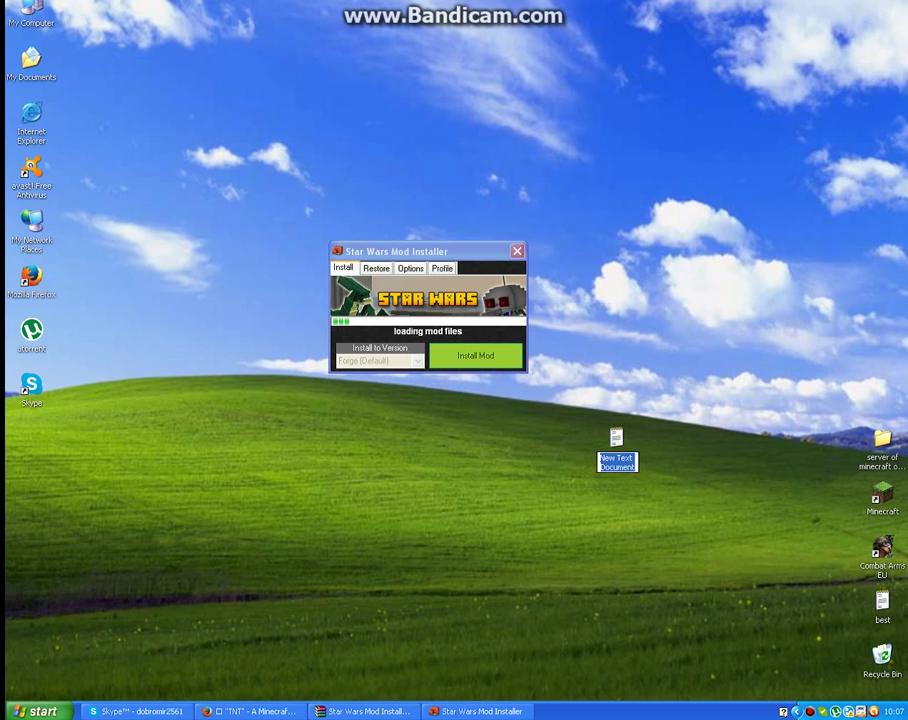
key(Return)
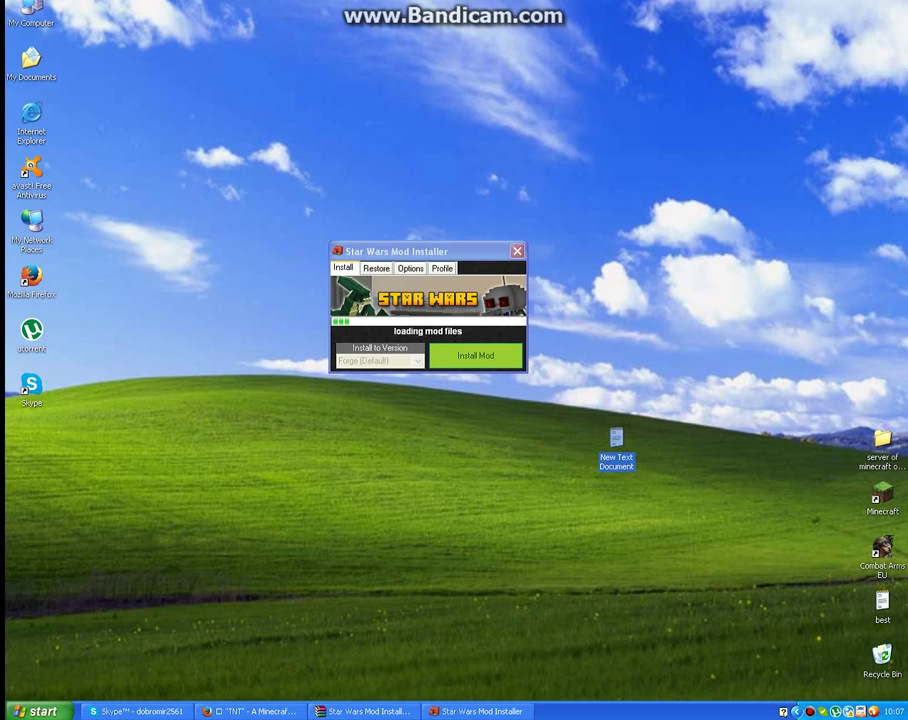
Step: Open the new text document, write "Sled danwoalda puskate minecraft i ejoi you mode" and minimize it
key(Return)
text(sled da)
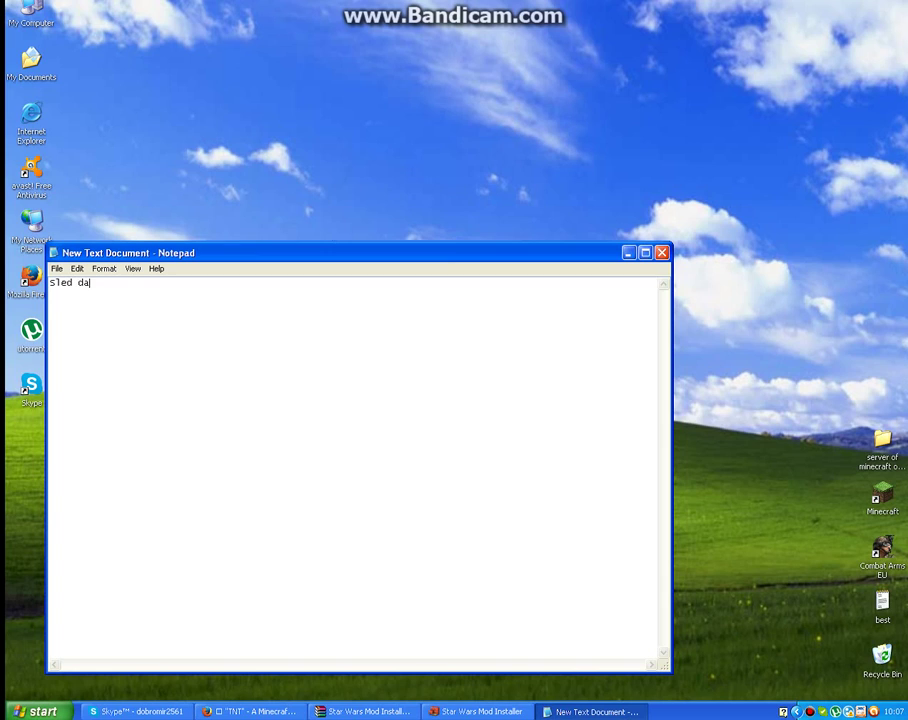
text(nwoalda puskate minecraf)
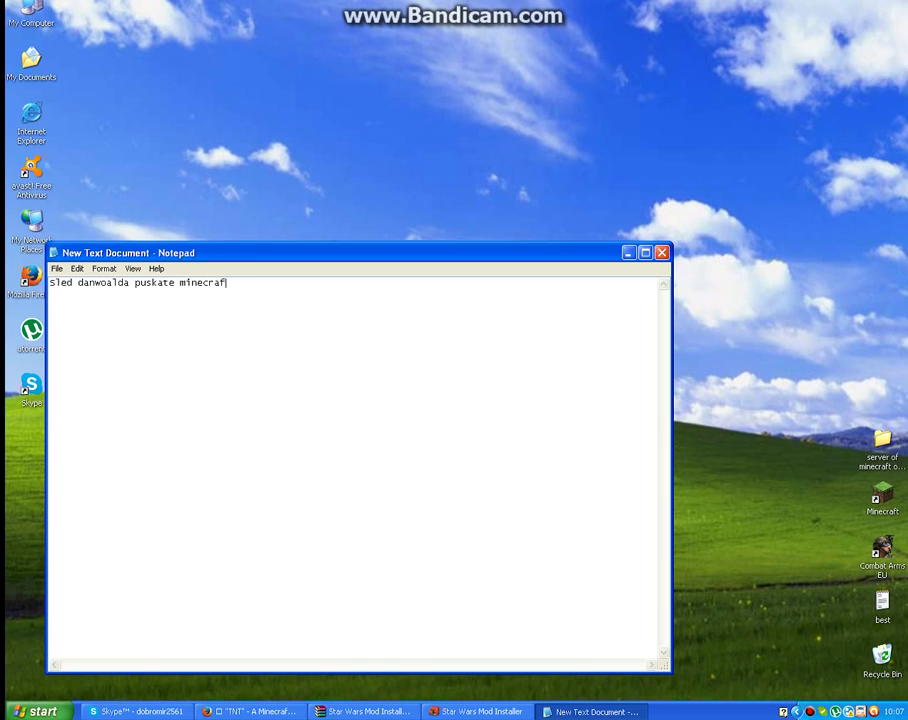
text(t i ejoi you mode)
click(629, 253)
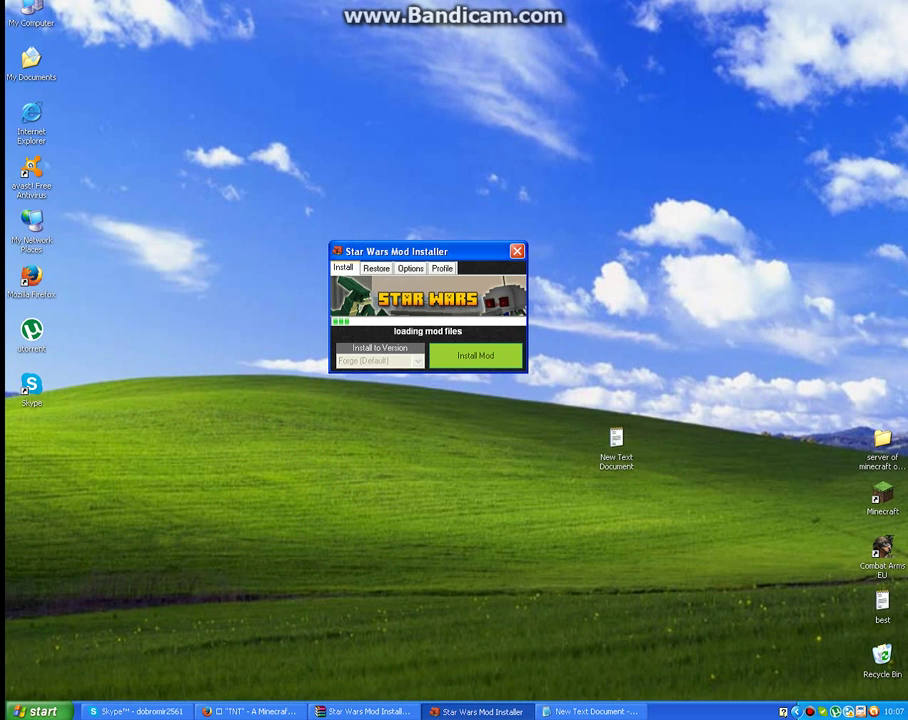
click(251, 712)
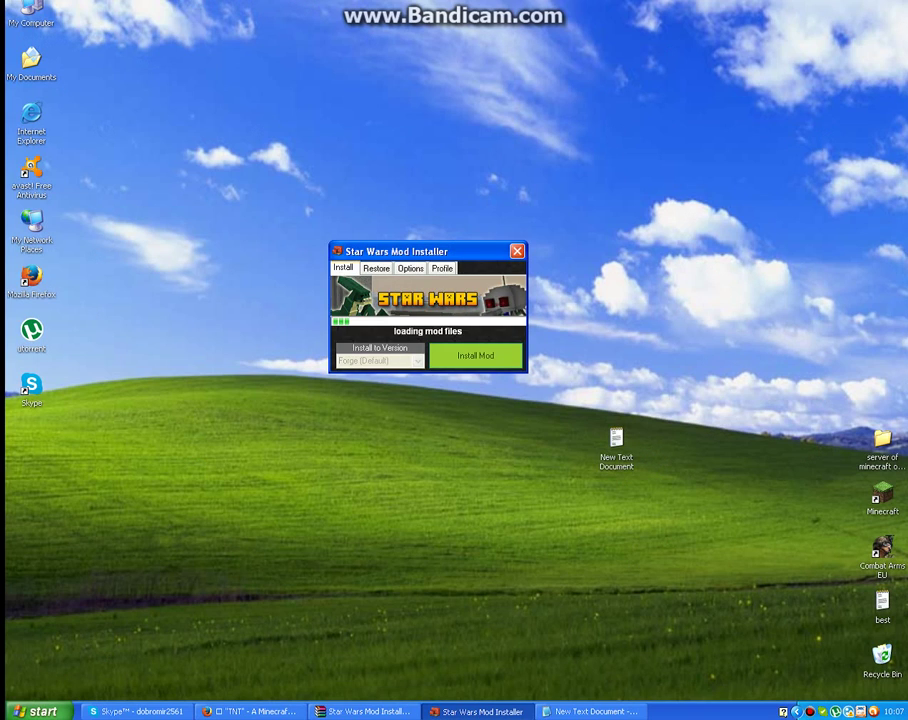
mouse_move(420, 251)
mouse_down()
mouse_move(371, 298)
mouse_move(406, 248)
mouse_up()
click(616, 440)
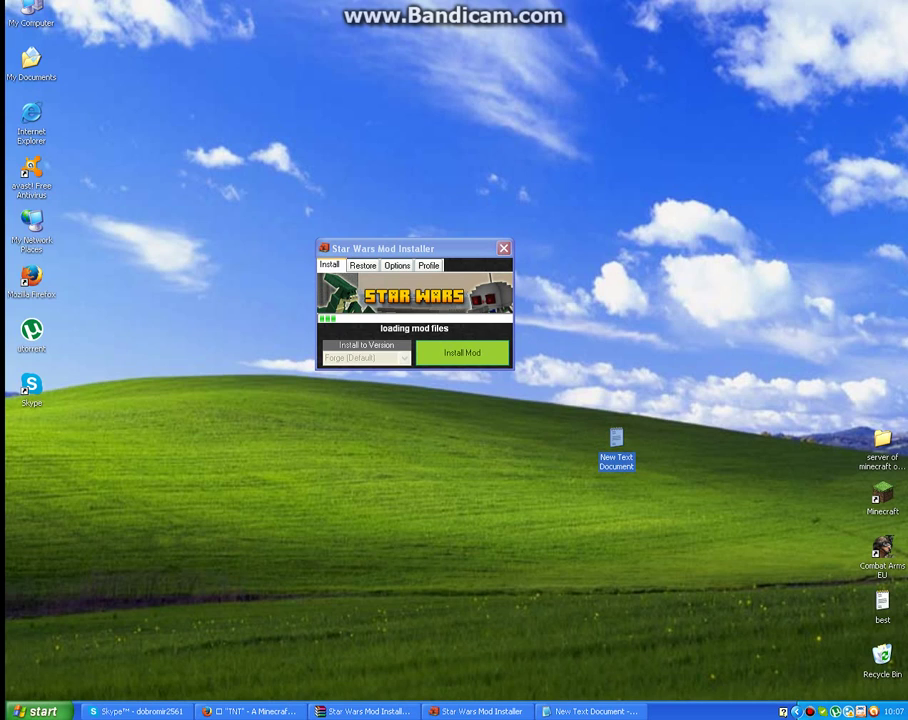
double_click(616, 440)
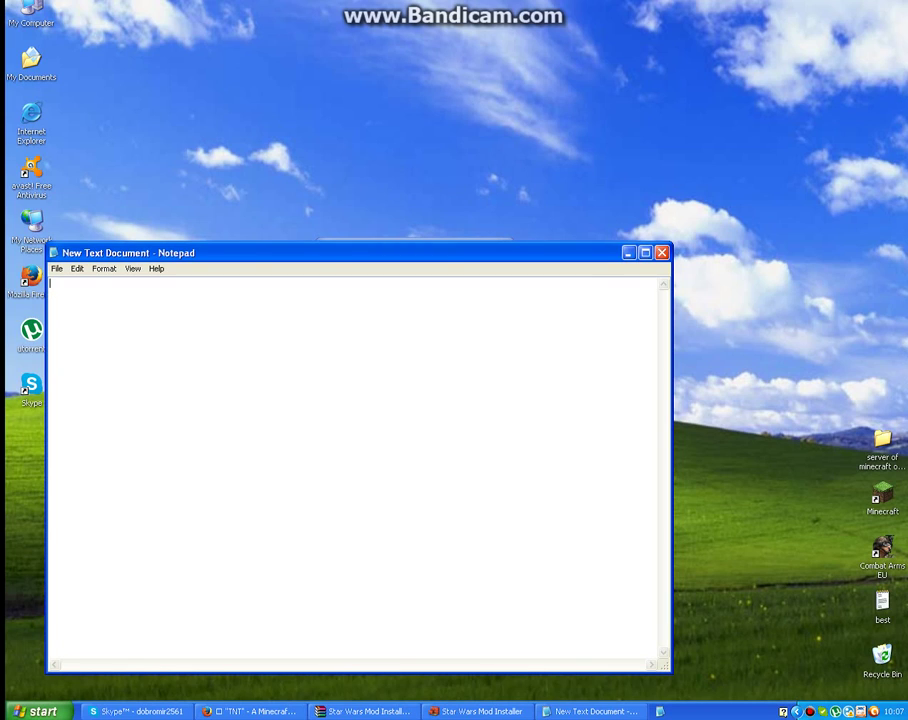
click(662, 253)
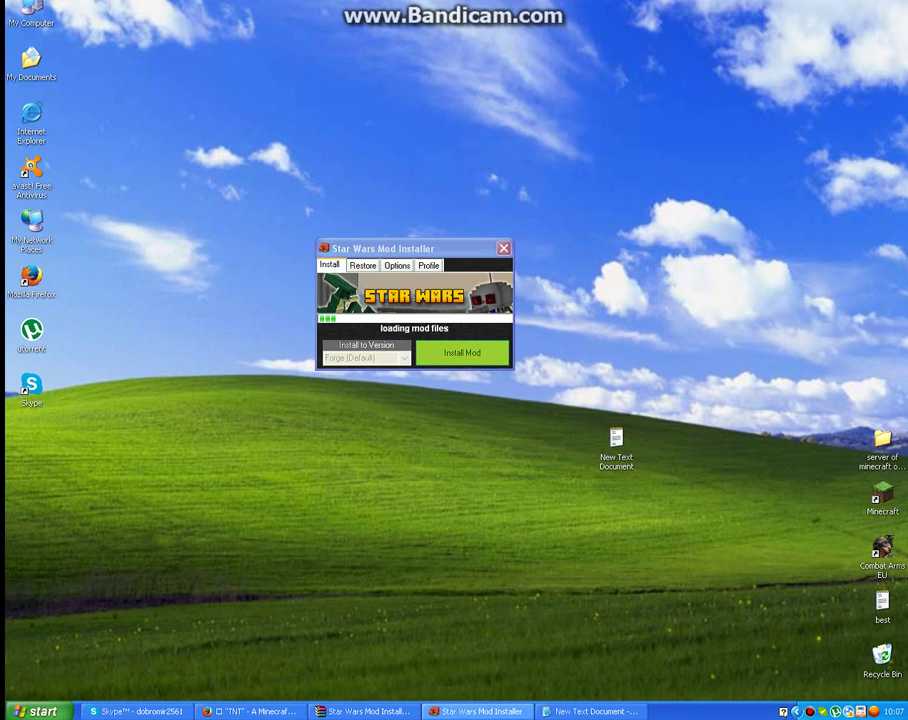
click(591, 711)
key(alt+Tab)
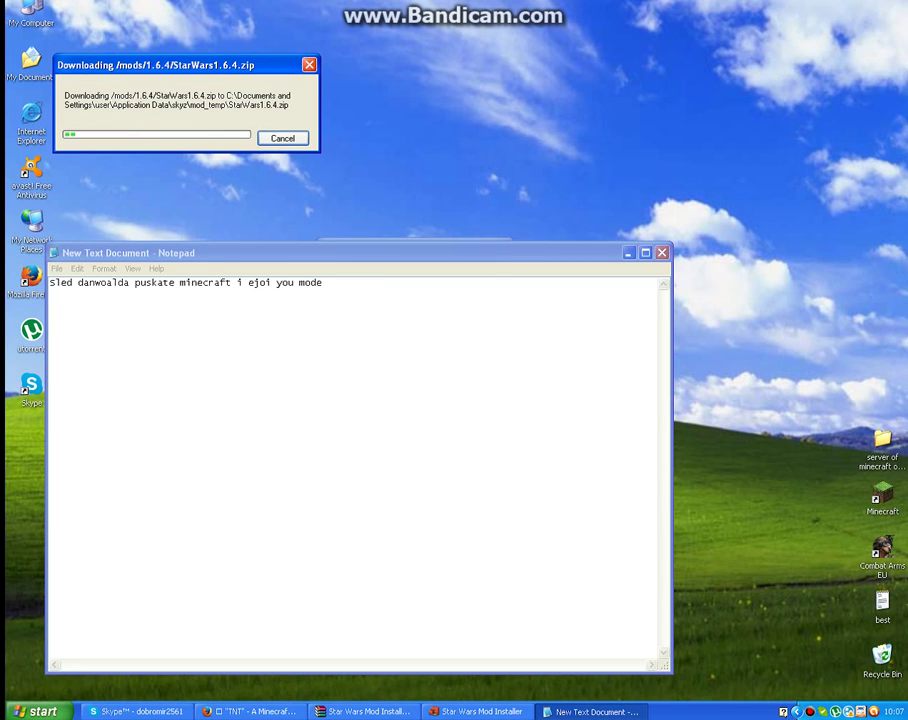
click(629, 253)
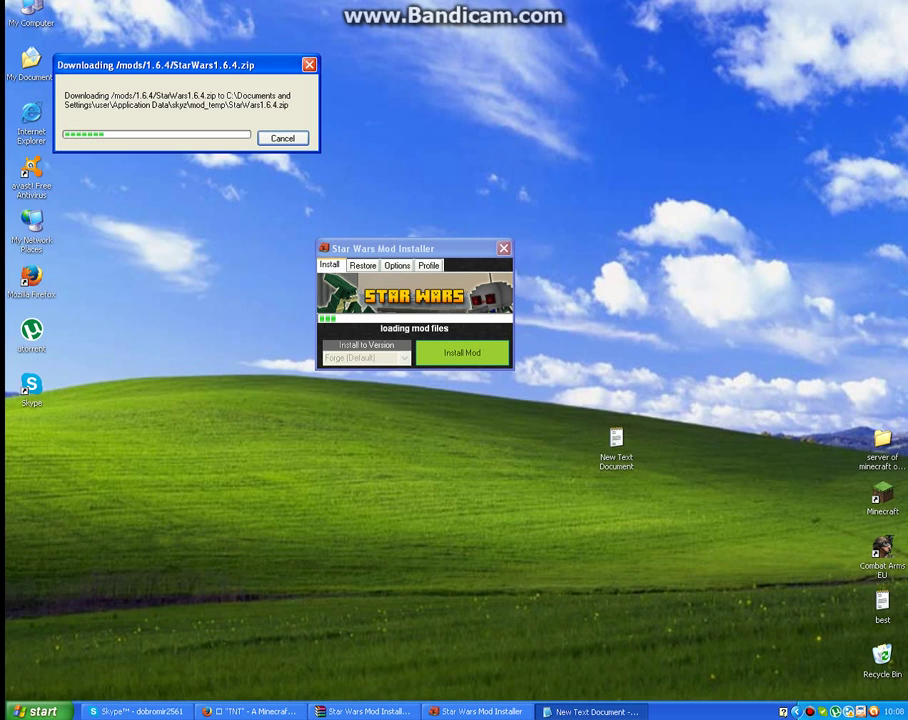
Step: Move the text document's icon beside the installer and add the line "ne mahaite tezi danwoaldvat vi papkata mods DX DX DX DX" to the note
drag(616, 440, 191, 332)
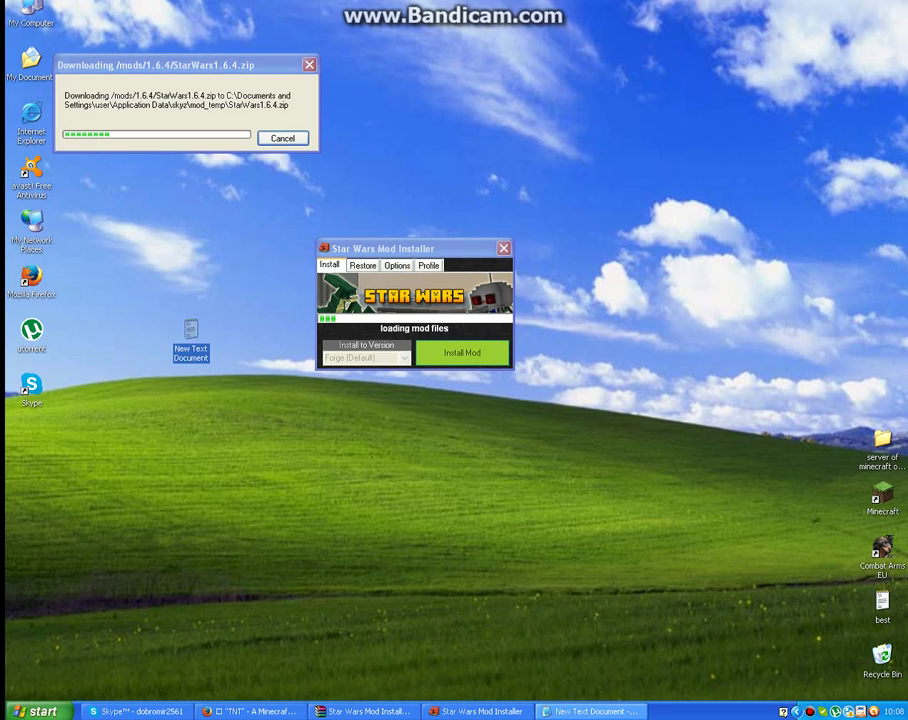
click(591, 711)
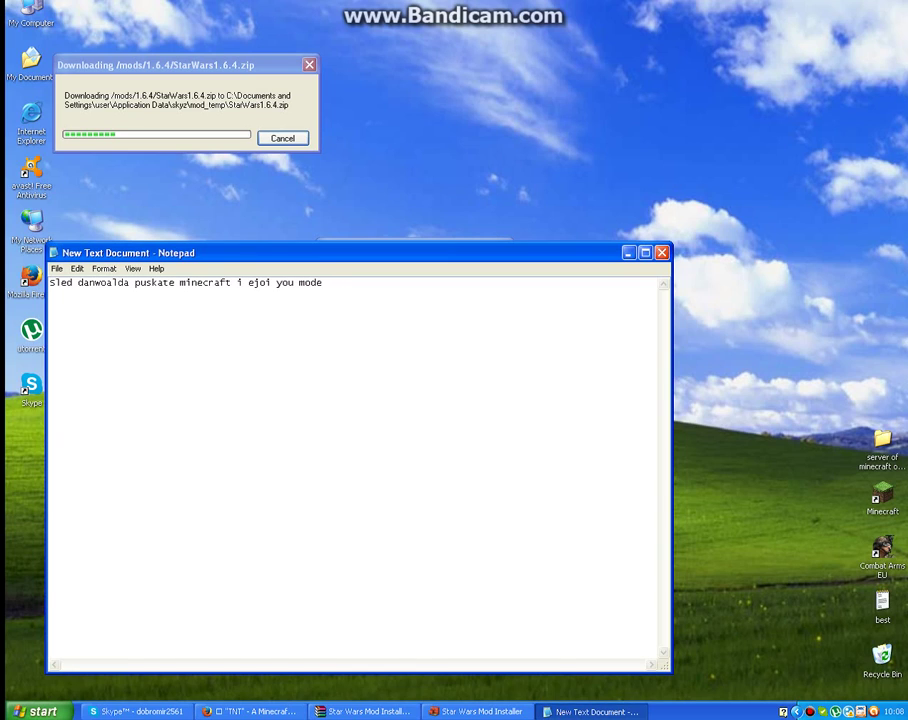
key(Return)
text(ne mahaite tezi danwoaldvat vi papkata mods)
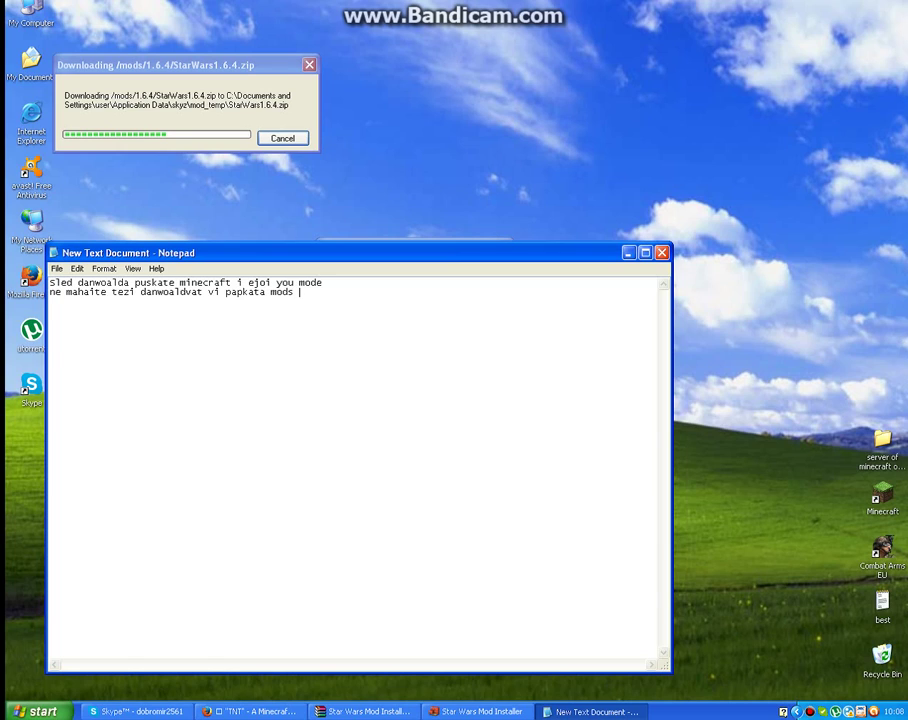
text( DZDZD)
key(BackSpace)
key(BackSpace)
key(BackSpace)
key(BackSpace)
text(Z)
key(BackSpace)
text(X DX DX DX)
click(629, 253)
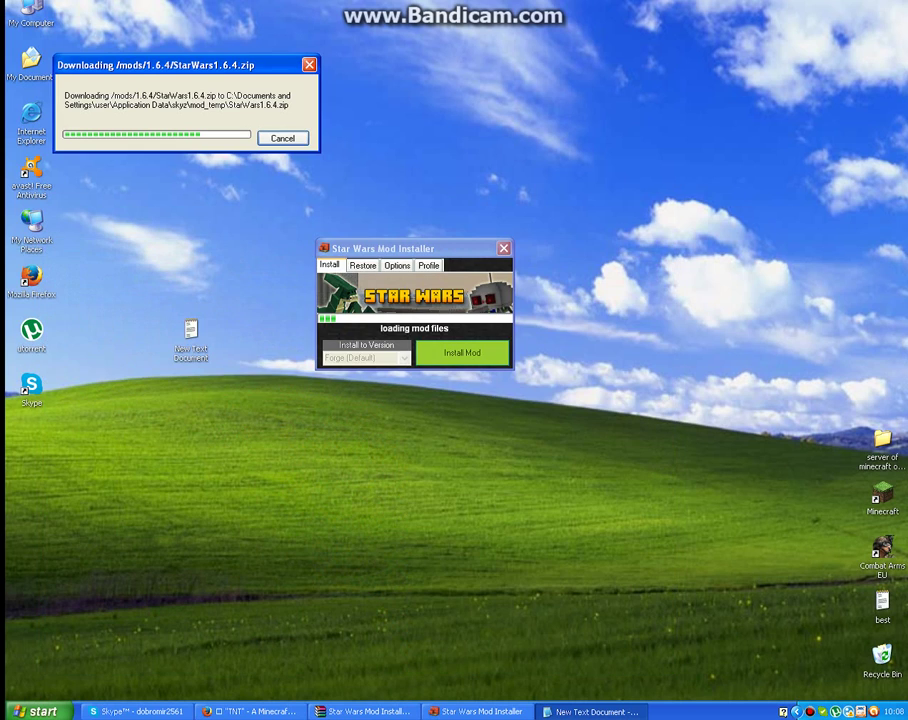
Step: Move the mod download window above the installer and acknowledge the finished installation
drag(180, 65, 407, 148)
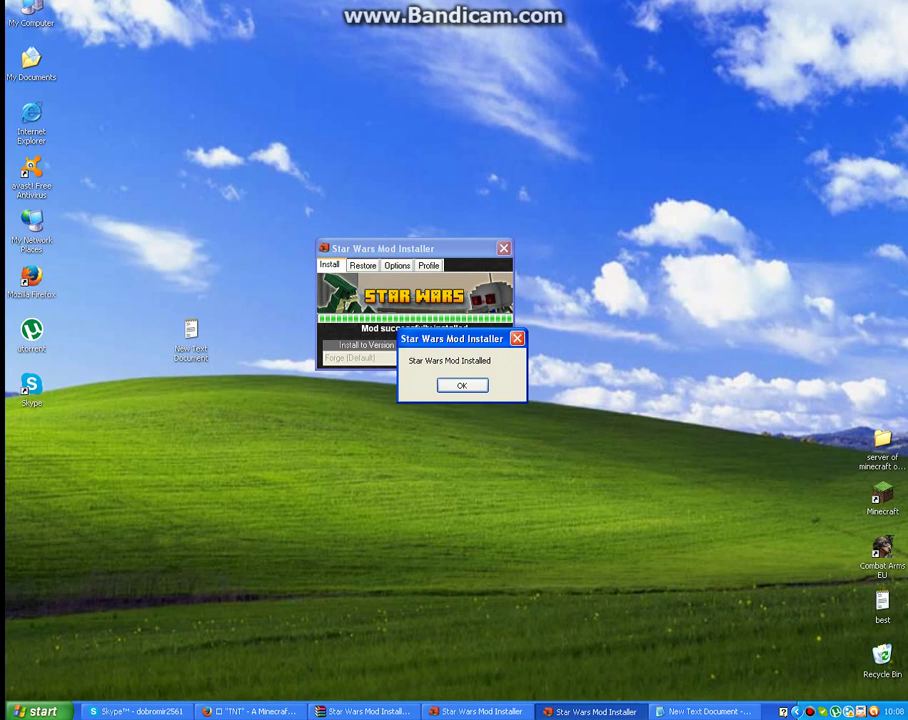
key(Return)
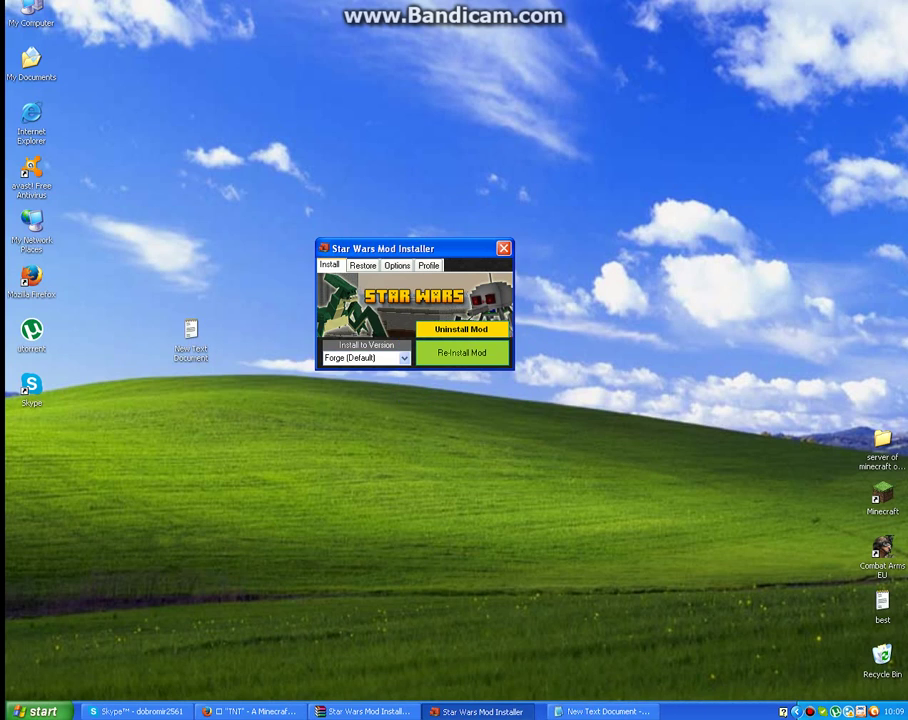
Step: Open the desktop text document, close its blank copy and display the note written earlier
click(191, 338)
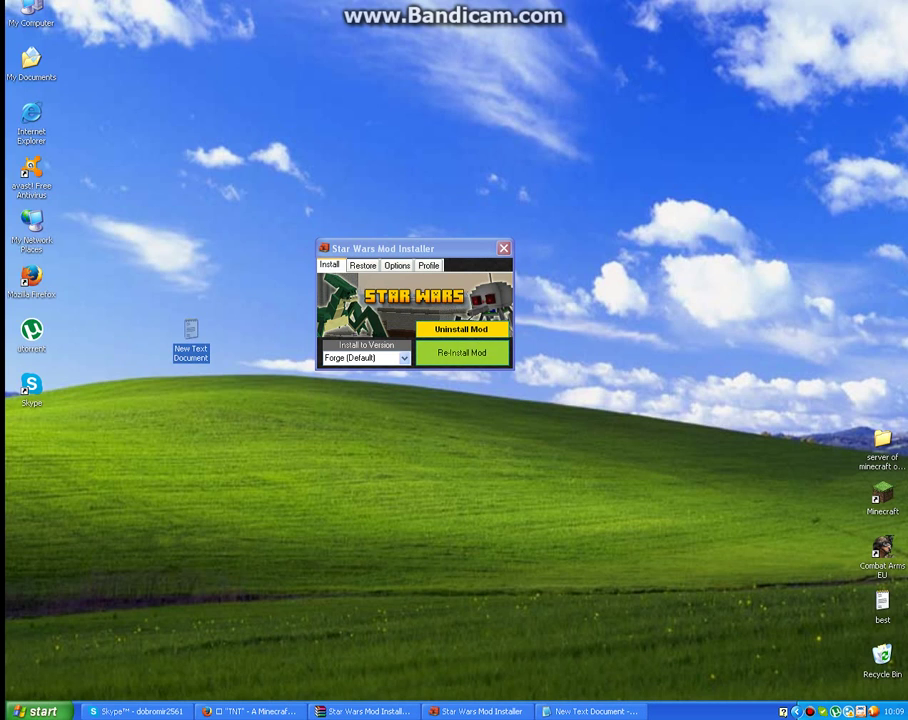
double_click(191, 338)
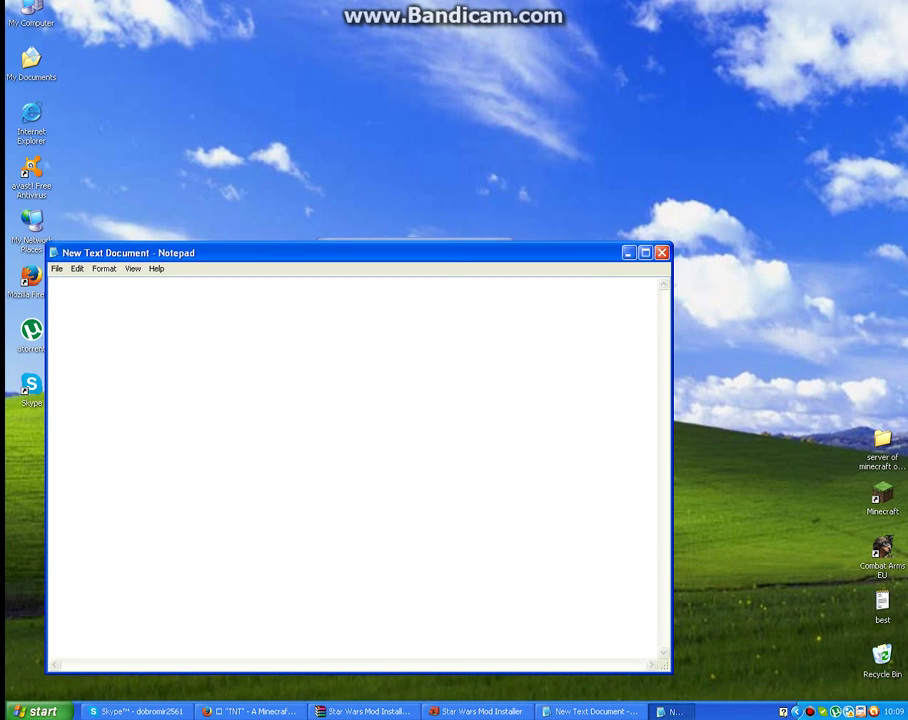
click(663, 253)
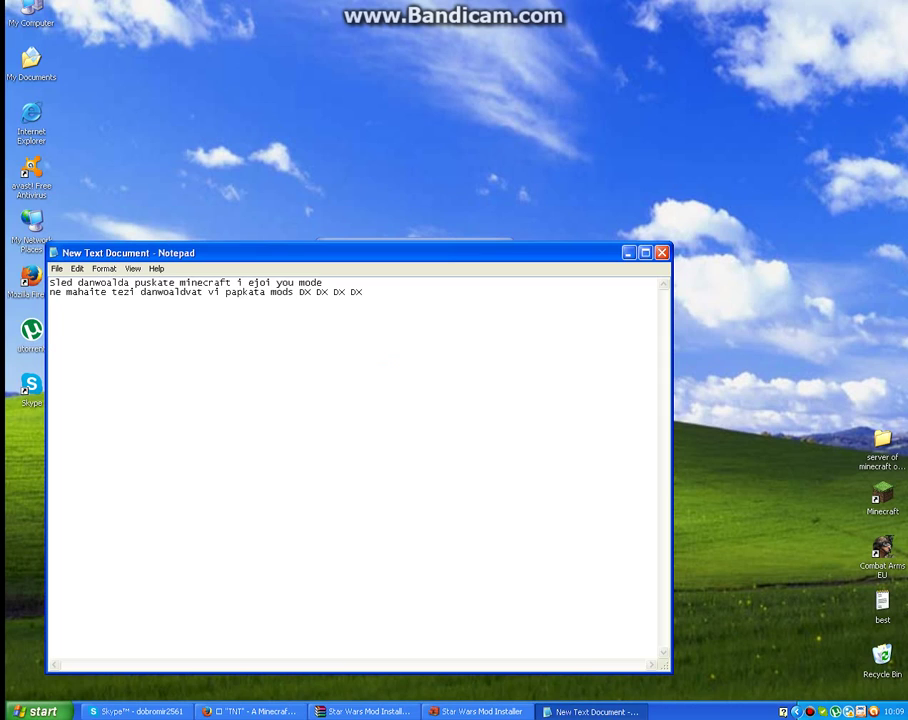
Step: Add the line "SEGA PUSKATE MINECRAFTA" to the note and minimize it
key(Return)
text(SEGA PUSKATE MINECRAFTA)
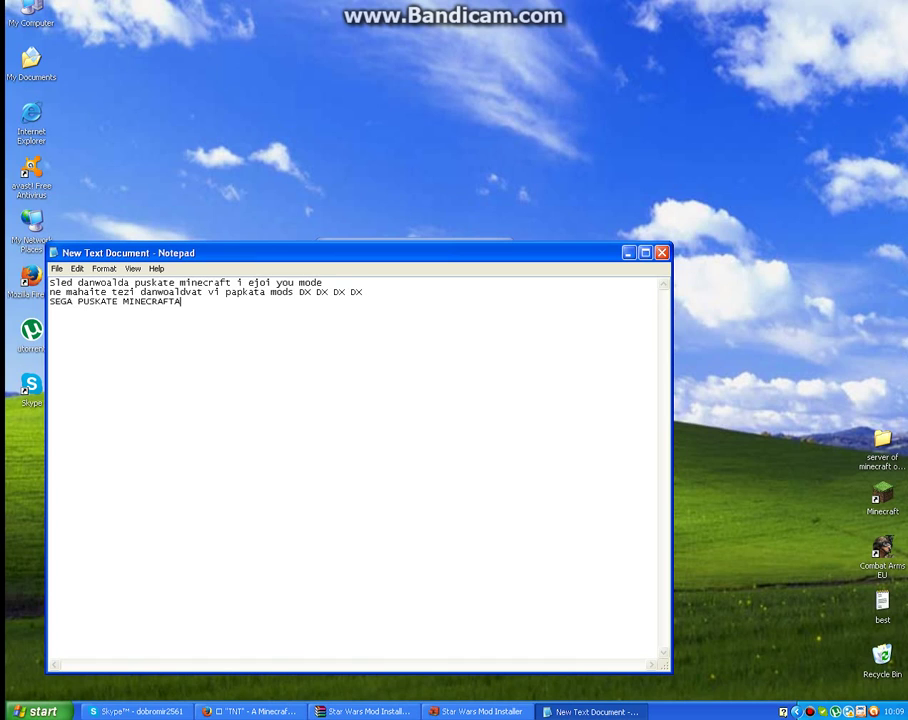
click(629, 253)
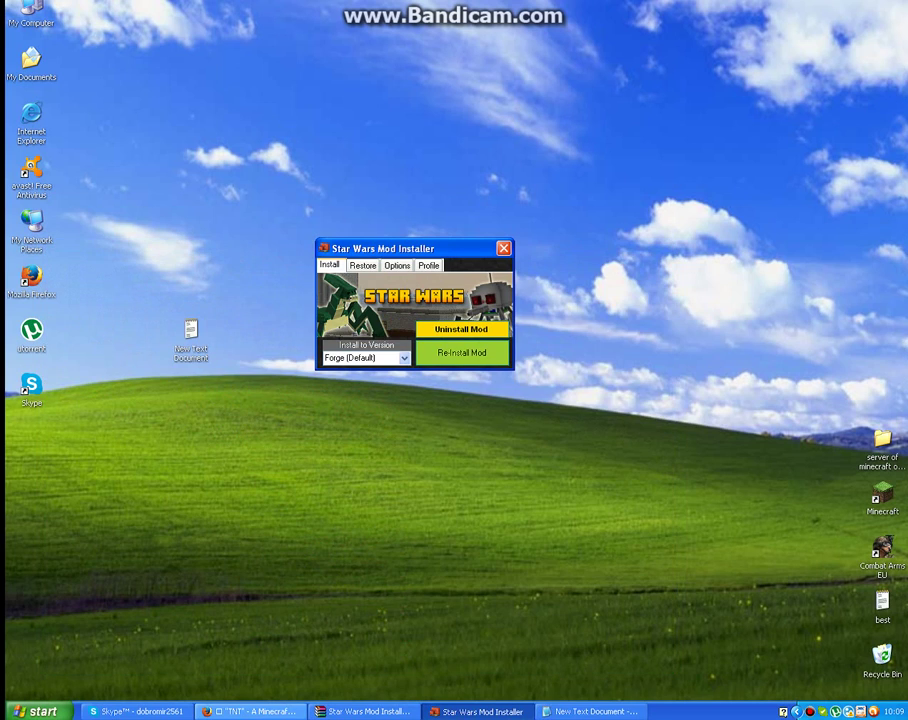
Step: Check the browser briefly and launch Minecraft from its desktop shortcut
click(252, 711)
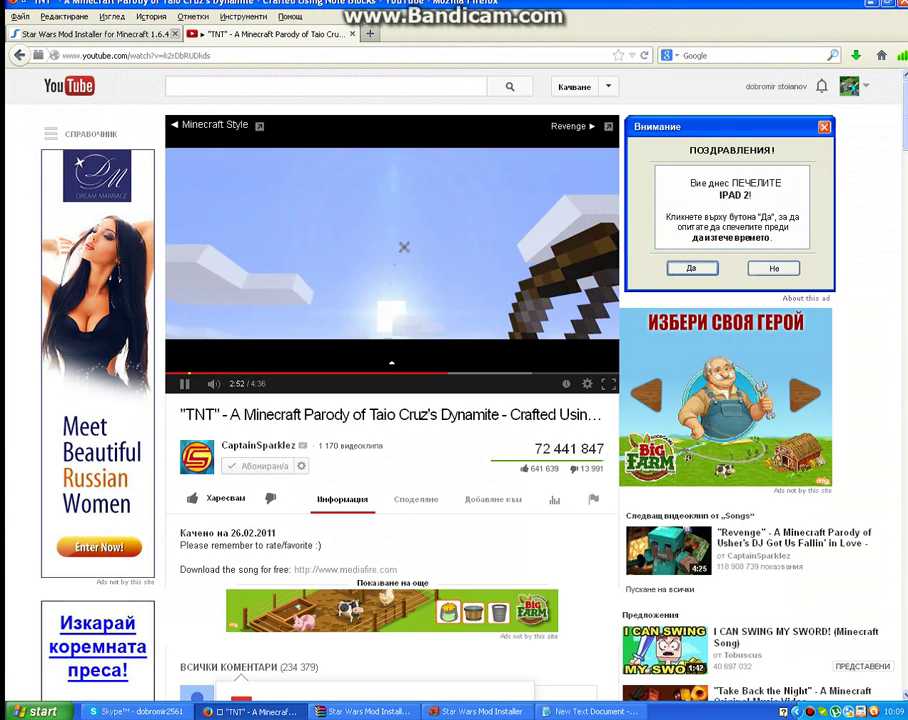
click(252, 711)
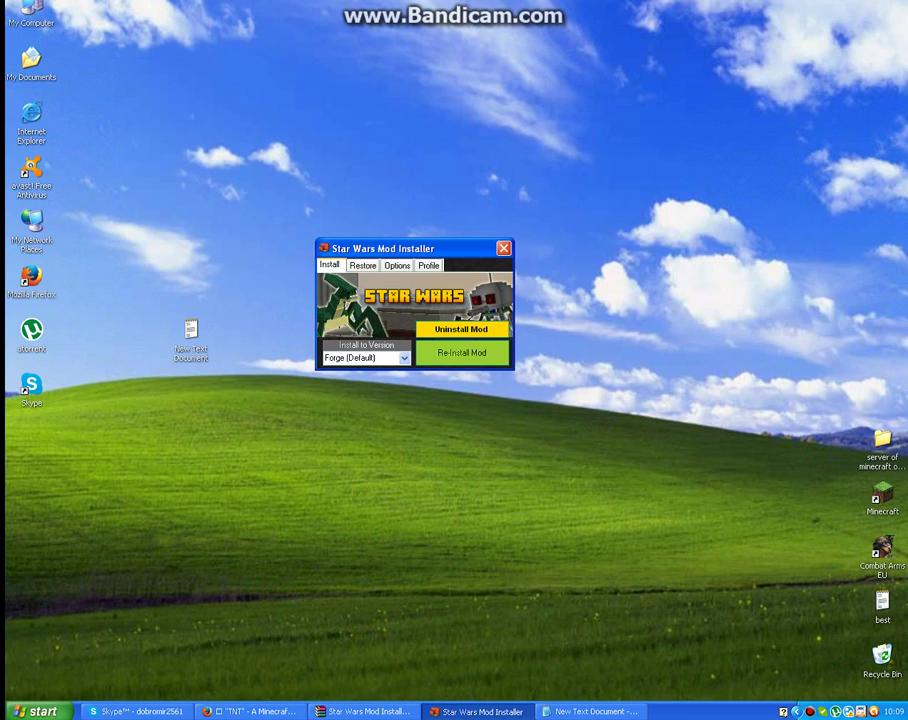
click(882, 496)
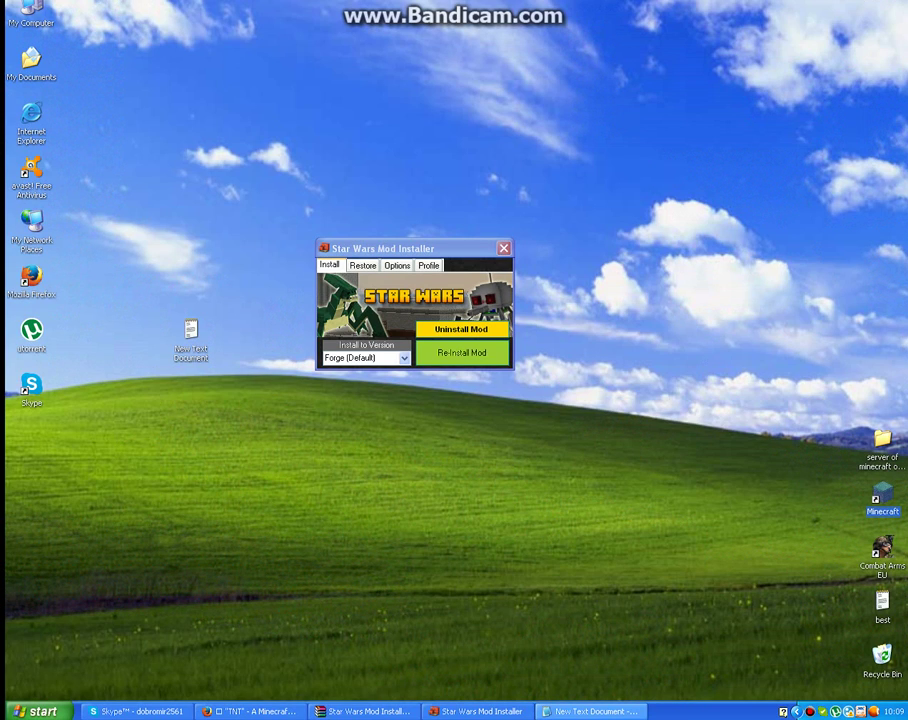
click(591, 711)
click(591, 711)
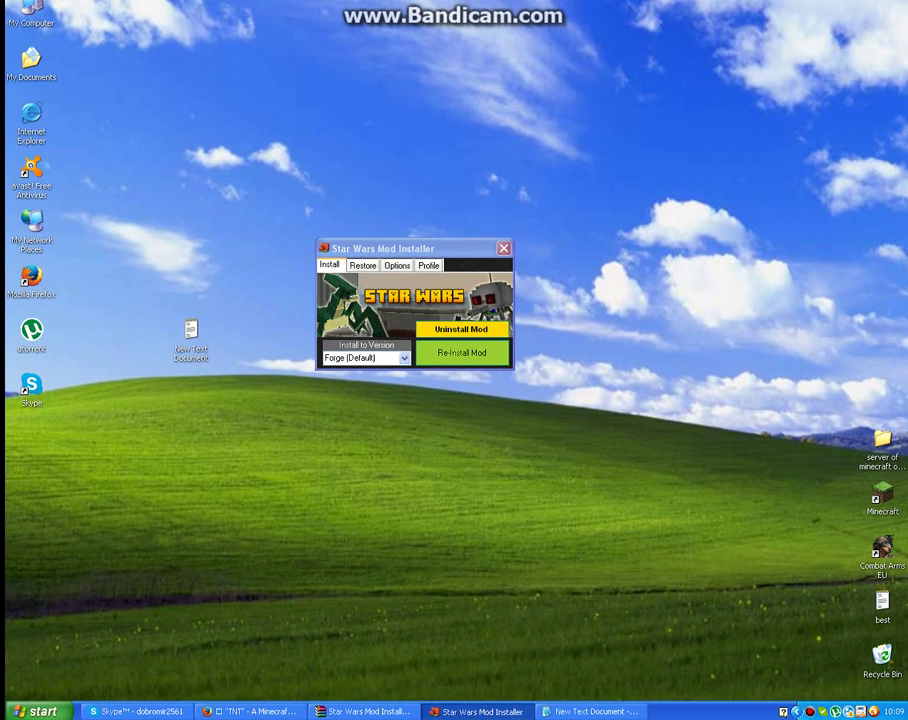
Step: Clear the desktop by closing the Star Wars Mod Installer and Skype and moving the New Text Document file to the Recycle Bin
click(504, 248)
drag(191, 331, 882, 656)
click(138, 711)
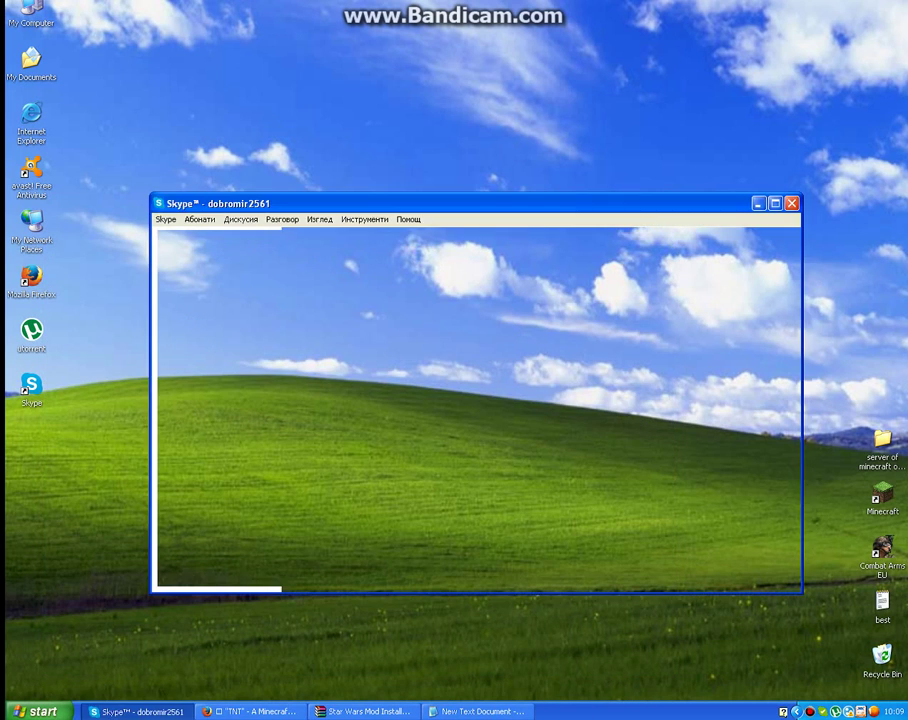
key(alt+F4)
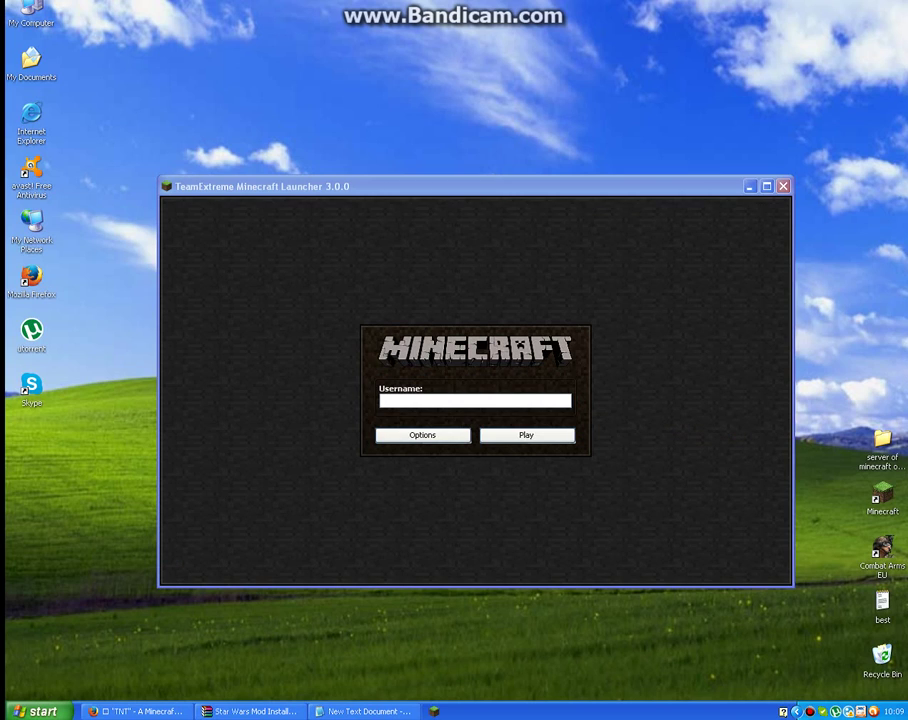
Step: Enter the player's username in the Minecraft launcher and log in
text(smajlo123)
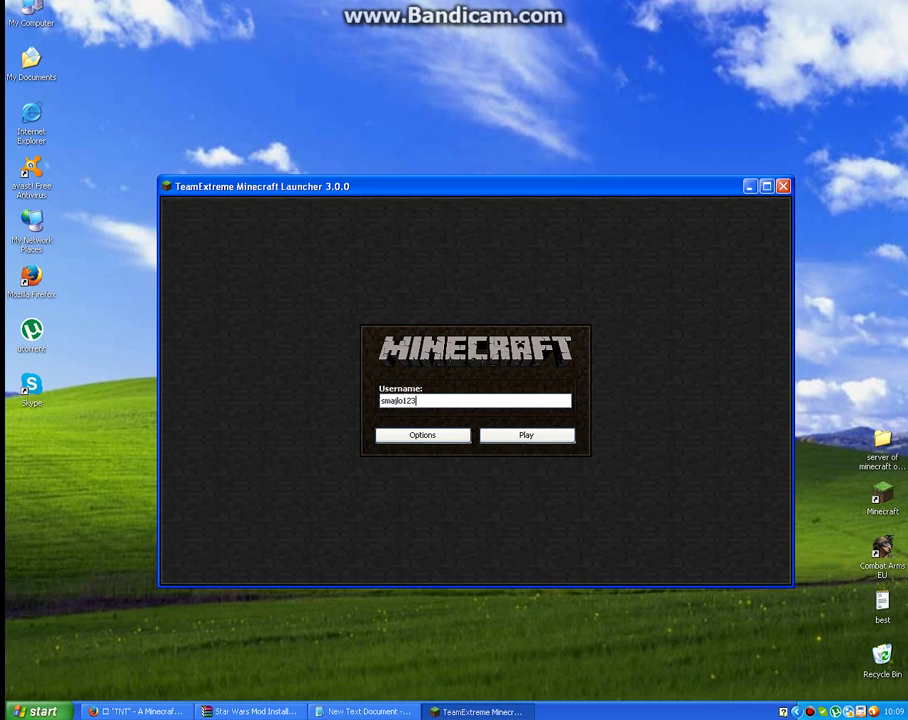
key(Return)
Step: Set the (Default) profile to use release 1.6.4-Forge9.11.1.938, save it and start the game
click(255, 572)
click(497, 440)
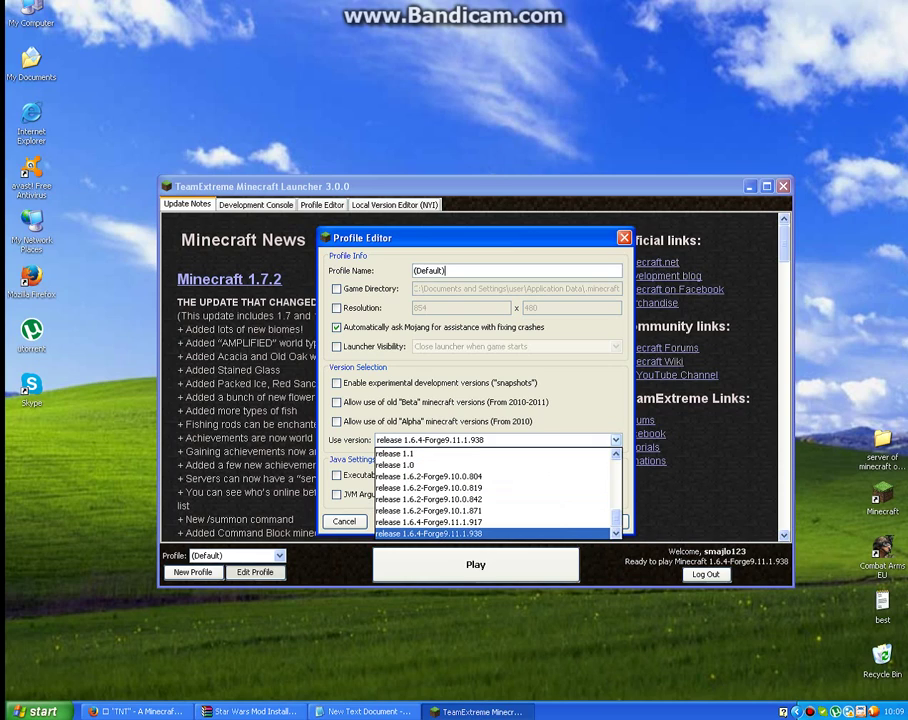
click(430, 533)
click(597, 521)
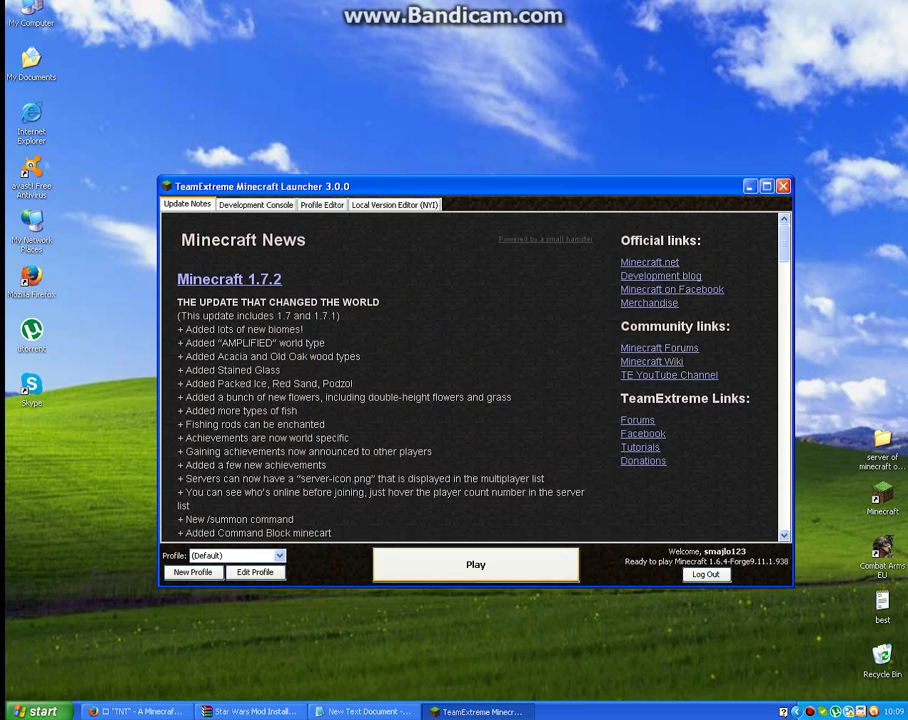
click(475, 564)
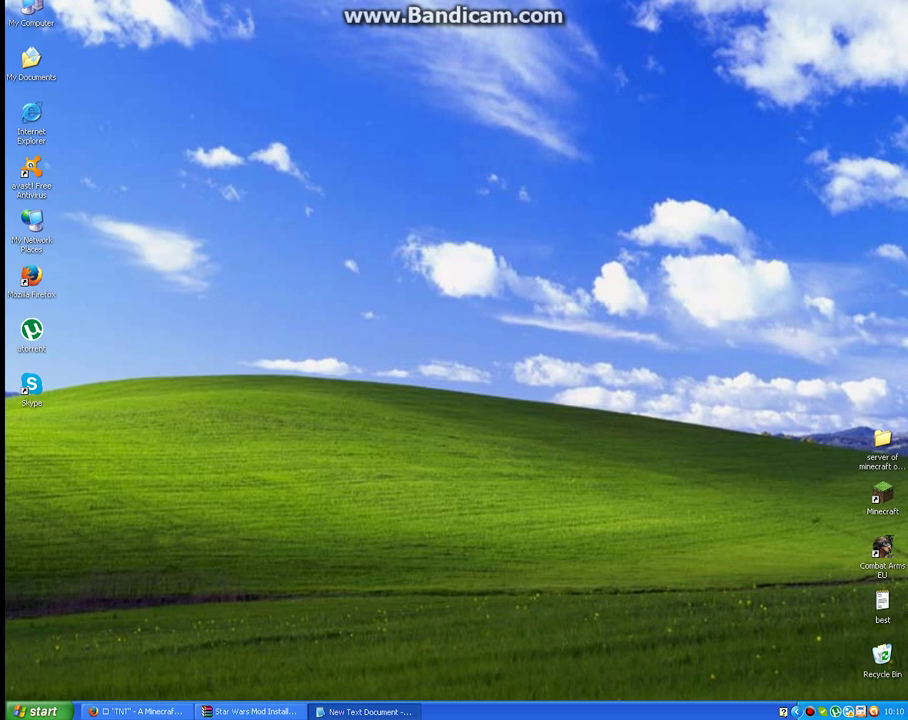
click(138, 711)
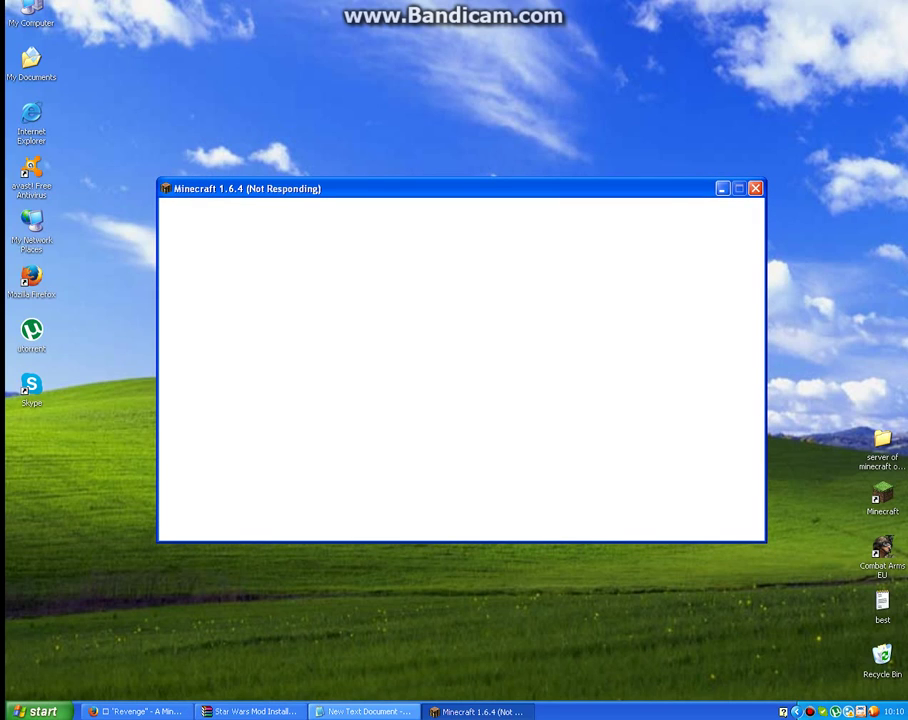
Step: Append "4akaite" to the last line of the note and minimize it
click(364, 712)
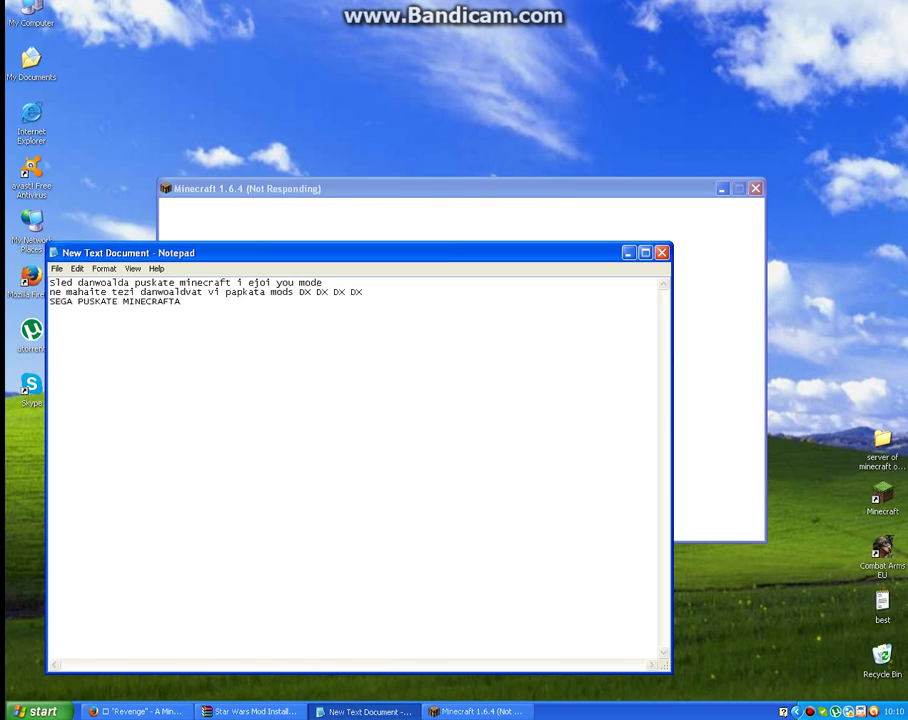
text(4akai)
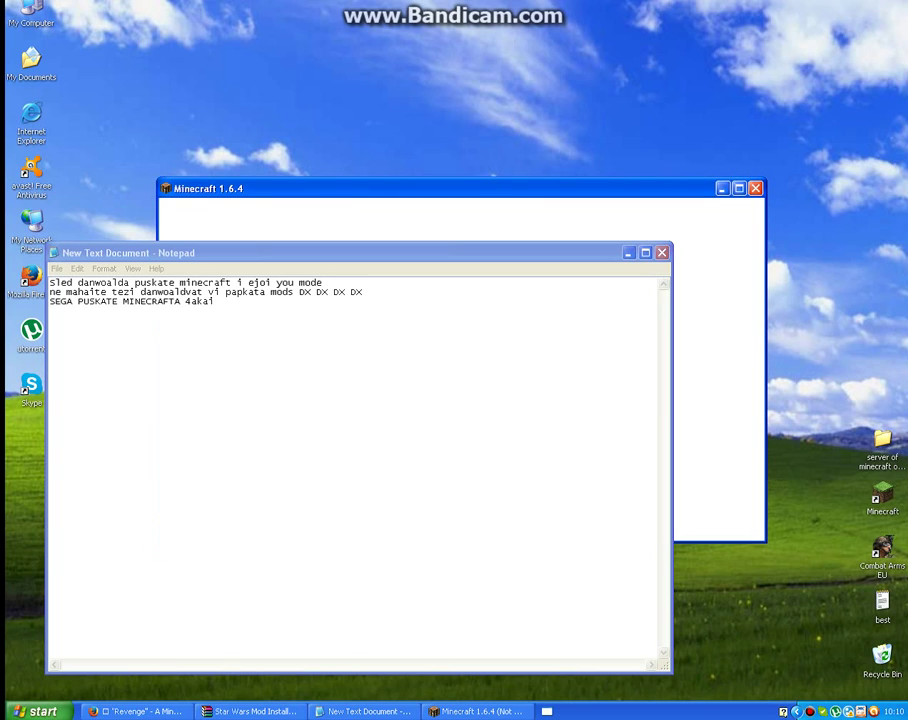
key(alt+Tab)
text(te)
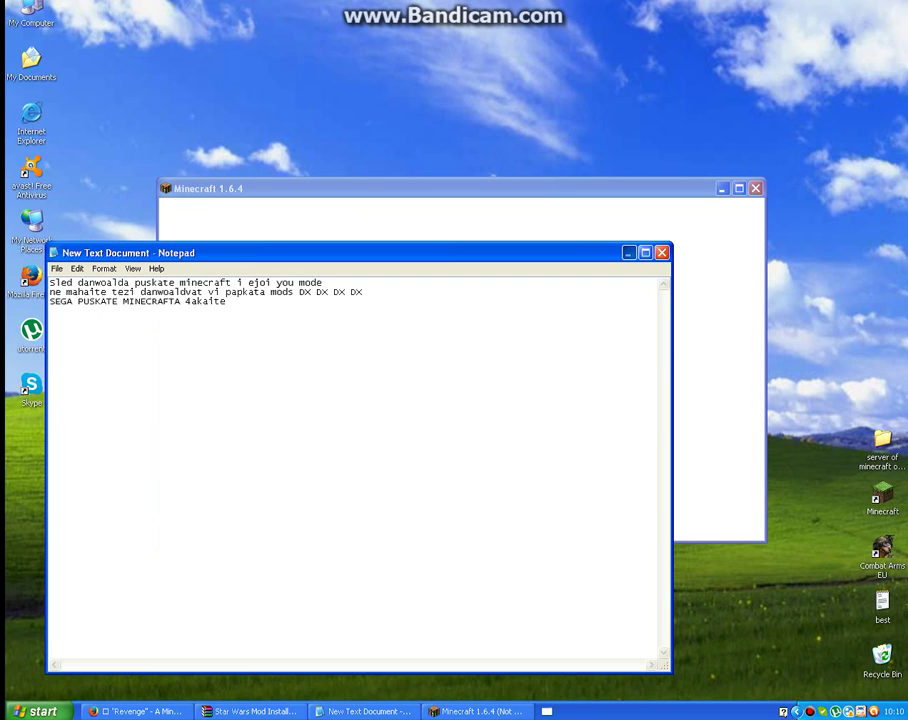
click(629, 253)
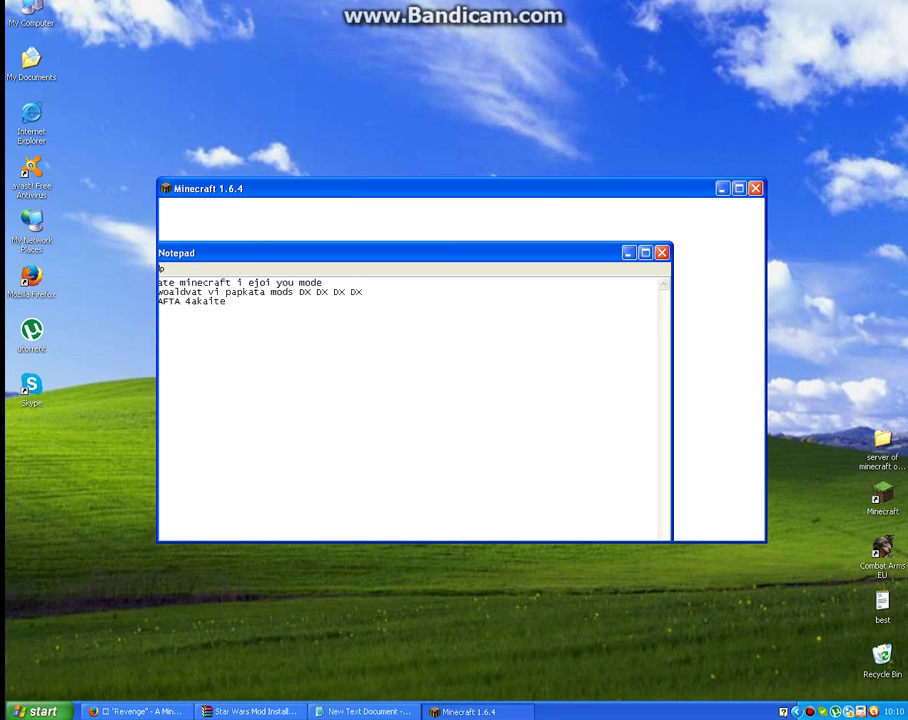
Step: Bring the note back up and close it, saving its text
click(365, 711)
click(662, 253)
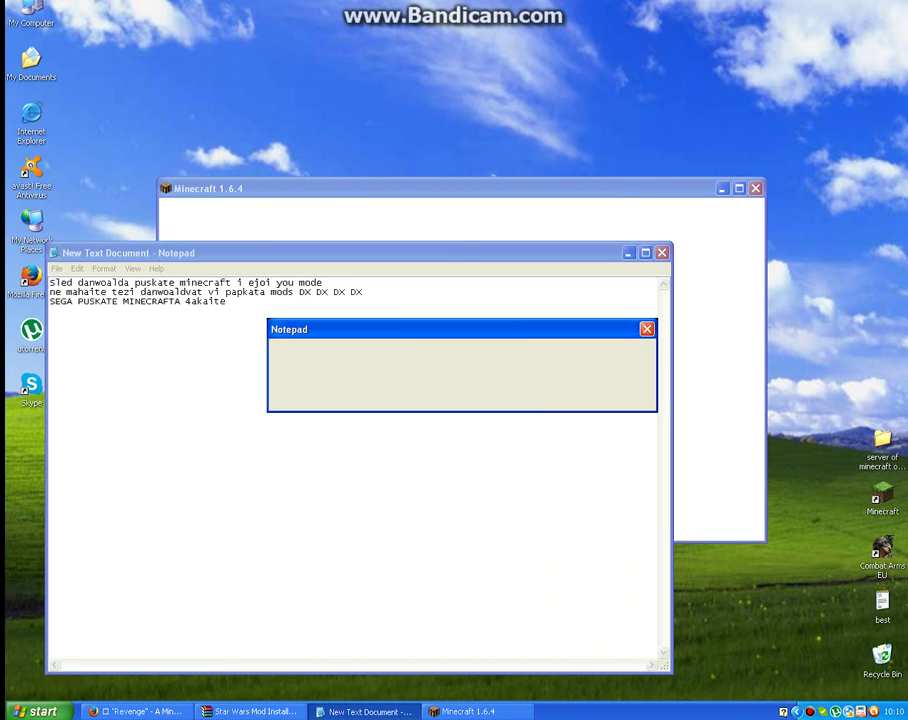
key(Return)
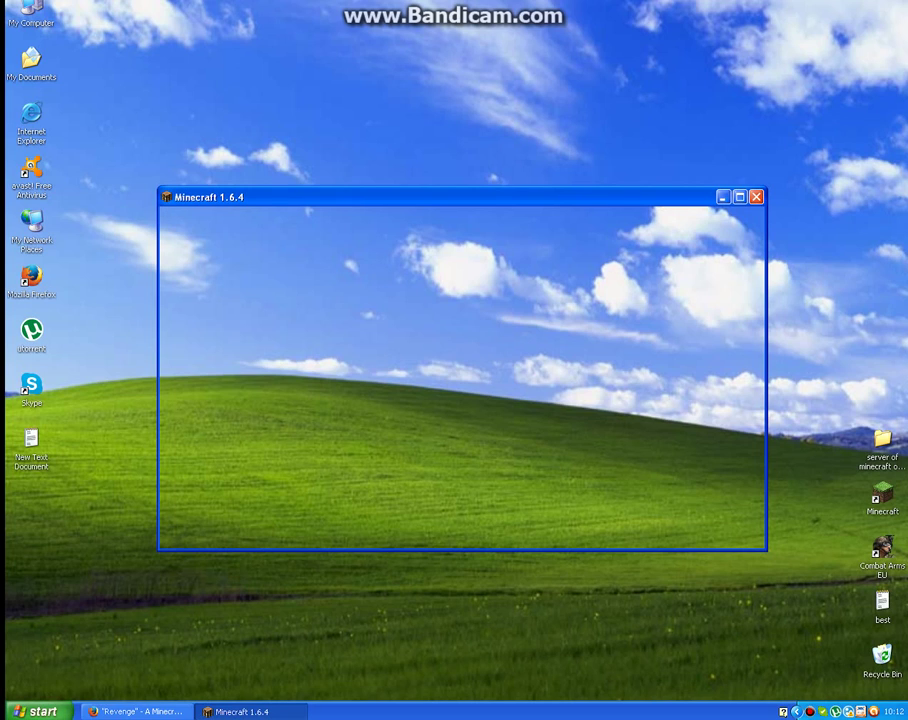
Step: Resume the paused "Revenge" video in Firefox and minimize the browser to return to the Minecraft window
click(135, 711)
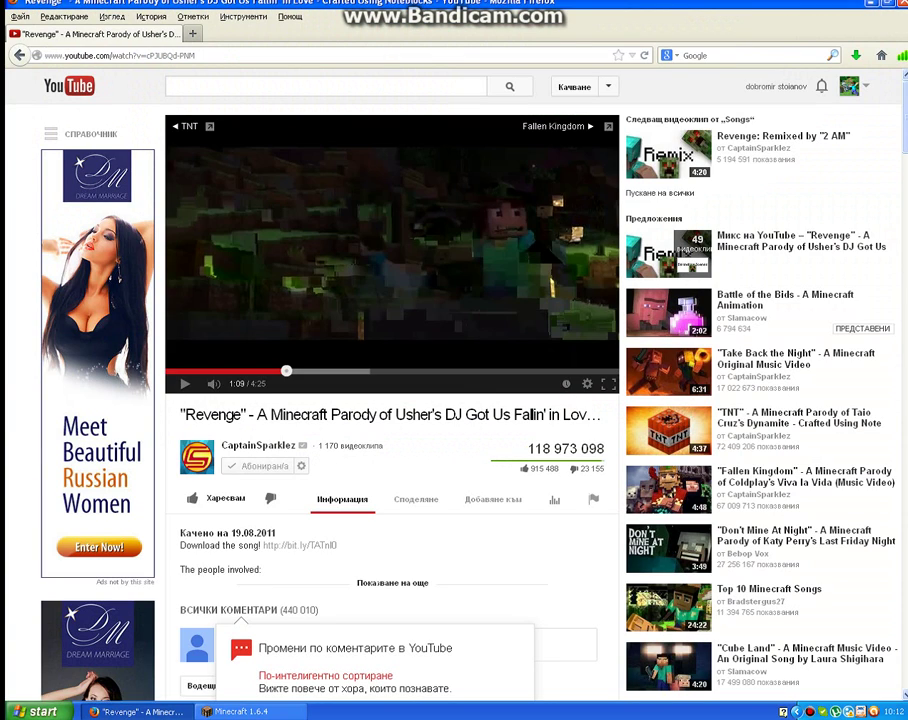
click(185, 384)
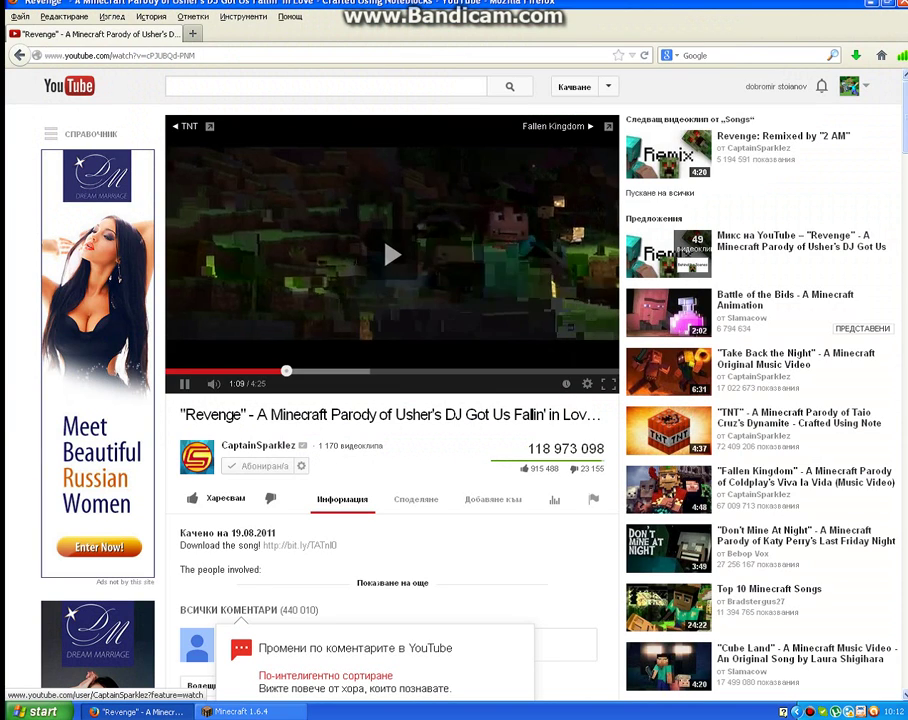
click(140, 711)
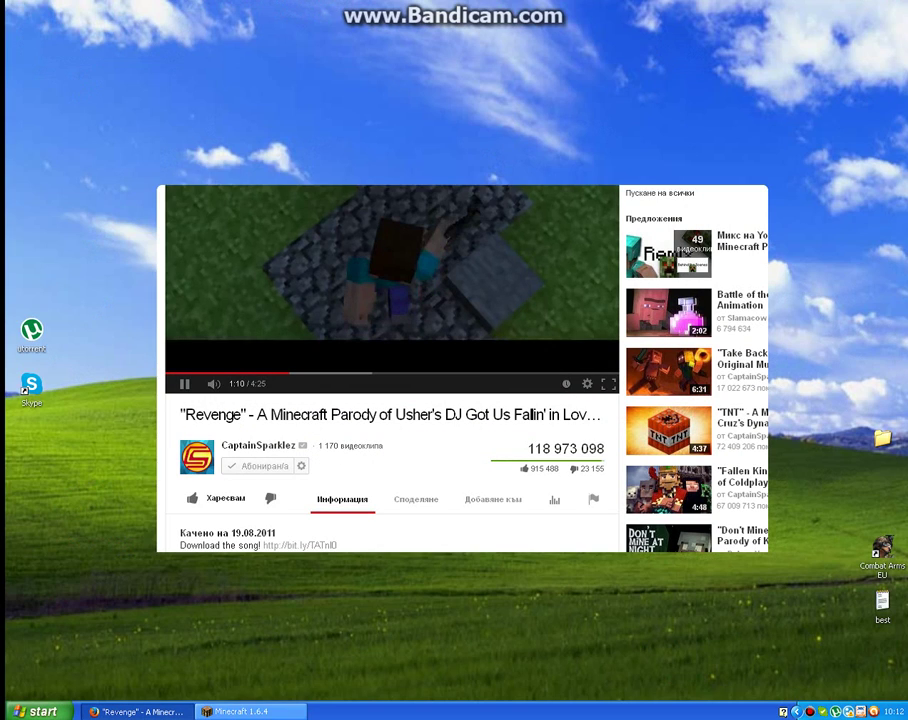